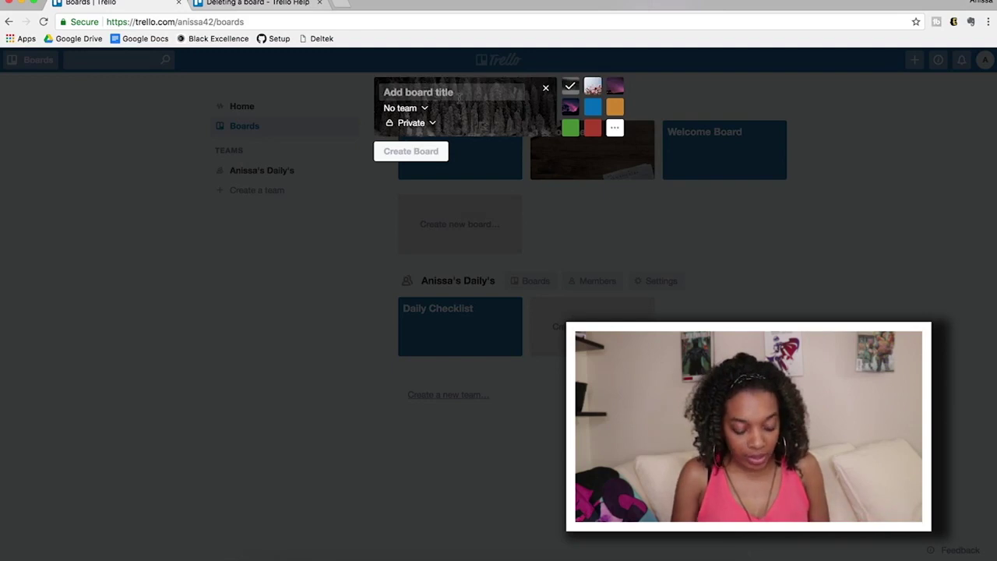
Step: Create the board 'Sniffs & Woofs' and change its visibility from Private to Public
text(Sni)
key(BackSpace)
key(BackSpace)
text(ffs & )
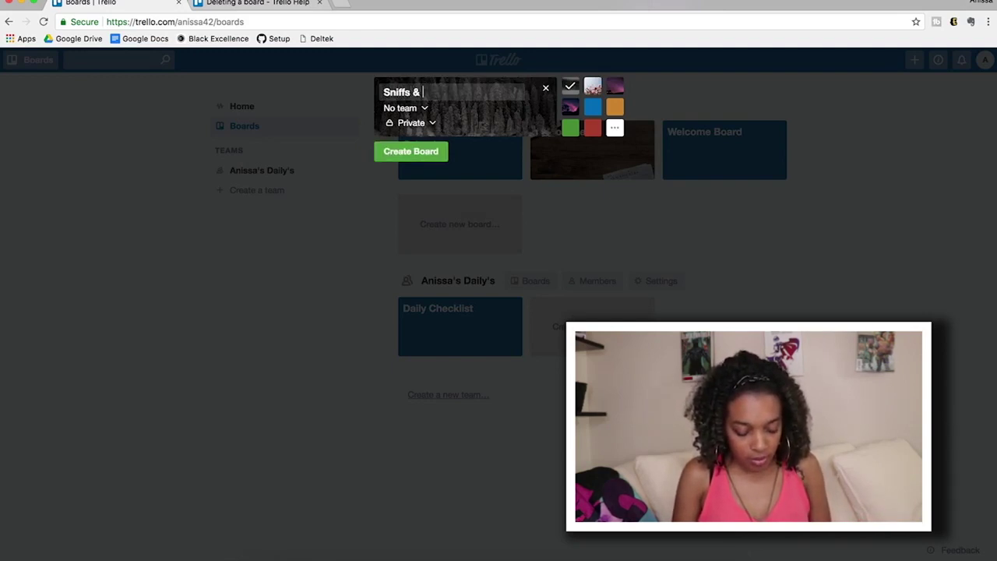
text(Woofs)
key(Return)
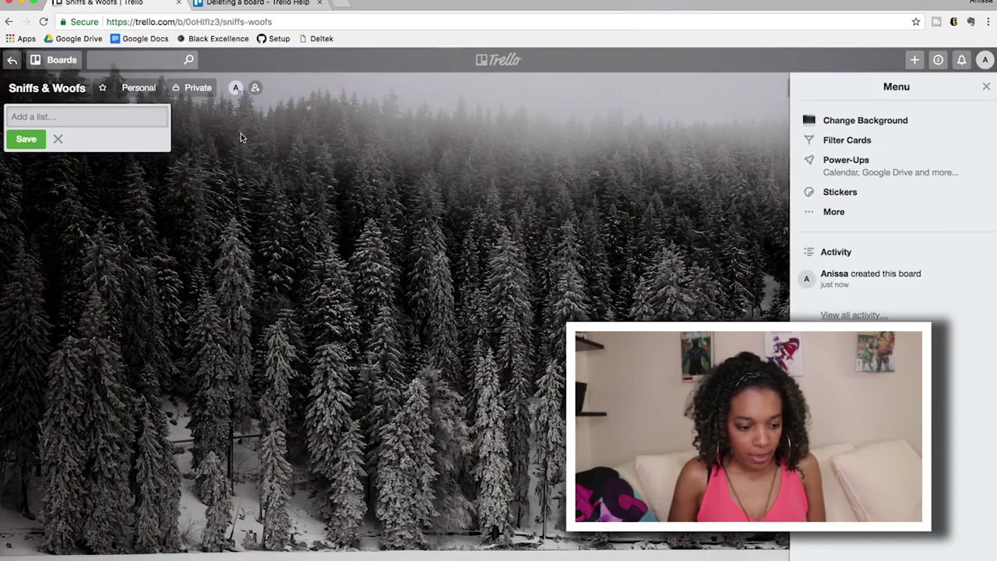
click(204, 89)
click(203, 228)
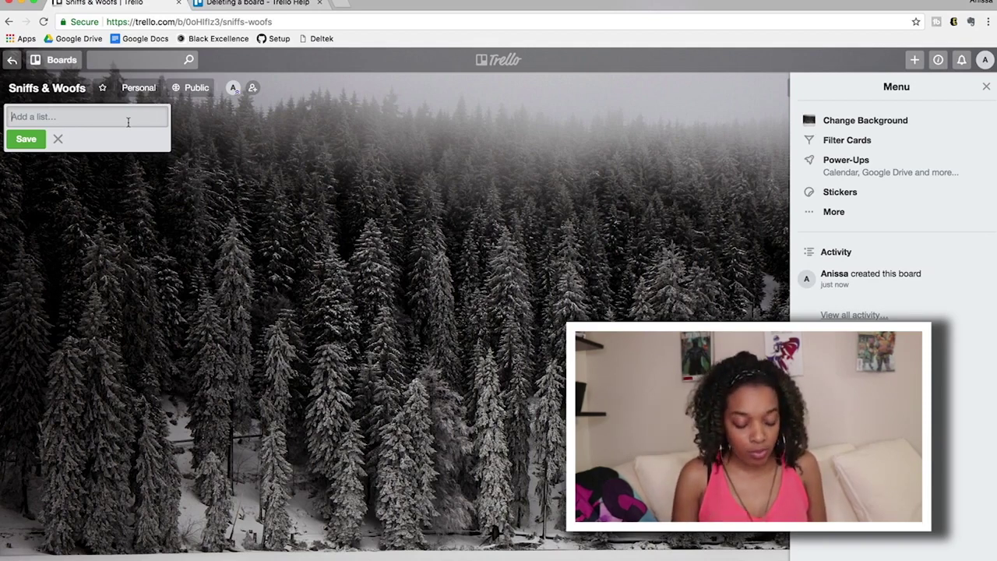
Step: Add the three lists ToDo, Doing and Done to the board
text(ToDo)
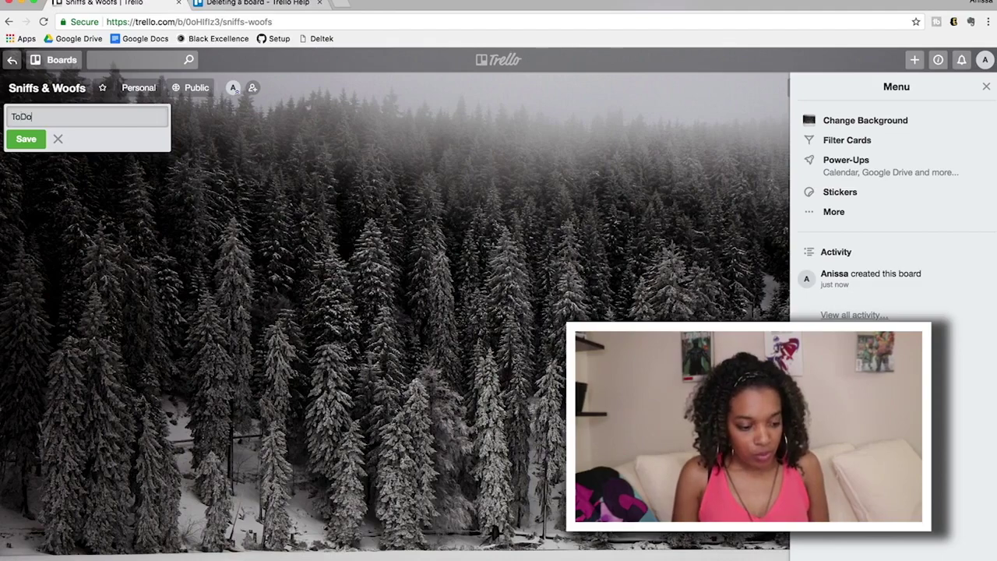
key(Return)
text(Doi)
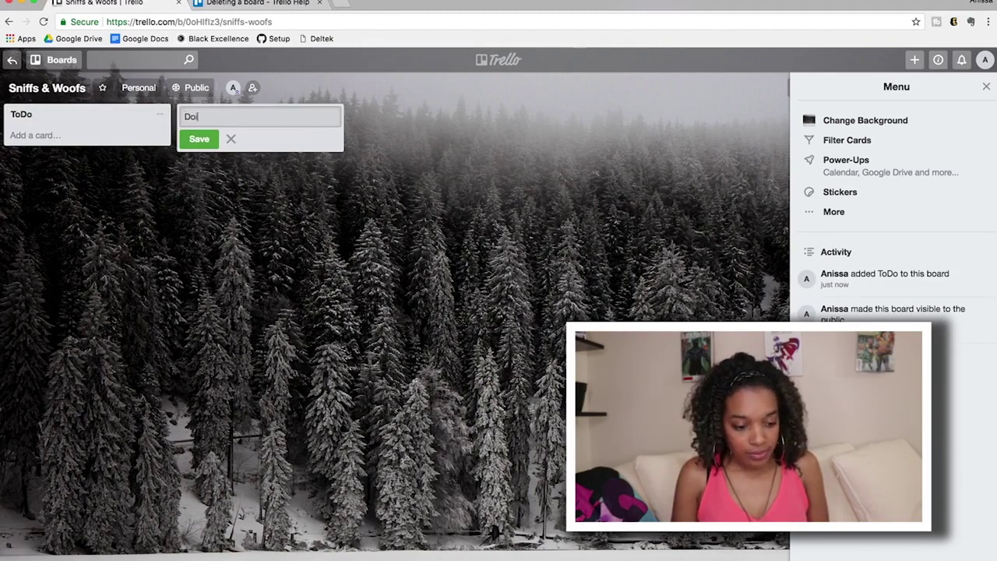
text(ng)
key(Return)
text(Done)
key(Return)
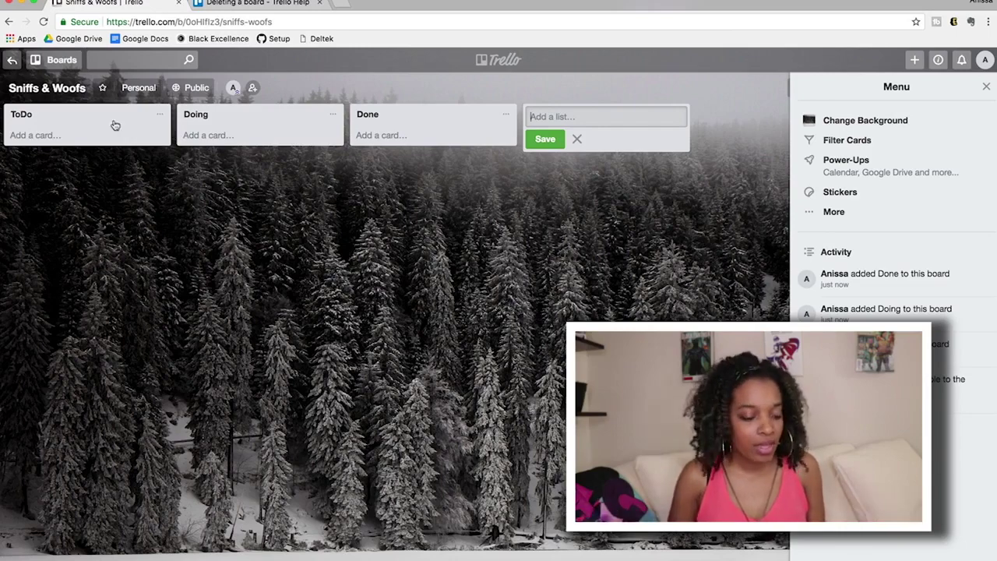
Step: Add ToDo cards Design the Homepage, Create Homepage and Have SIgn up/Sign in page, then close the new-list form
click(33, 136)
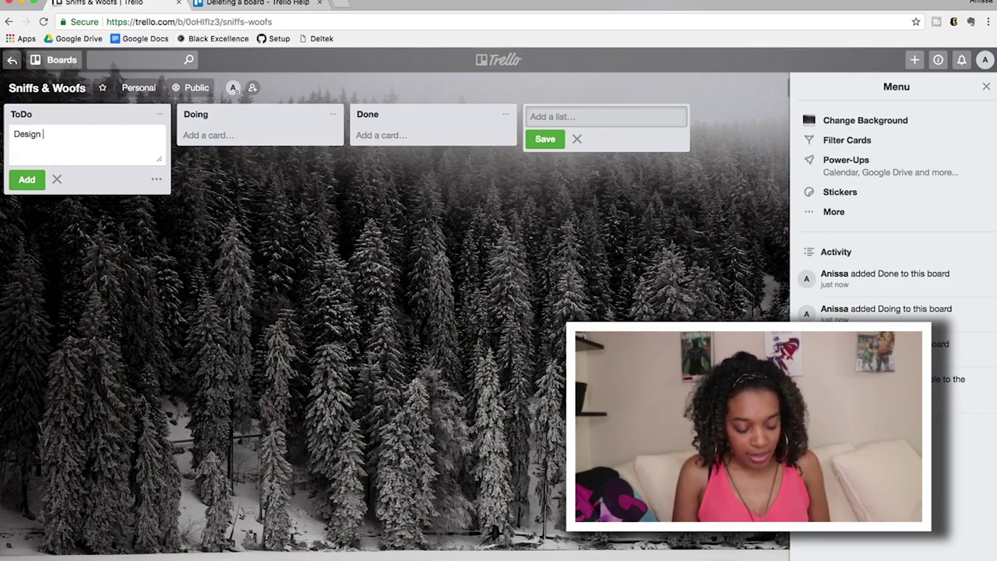
text(Homepage)
key(Return)
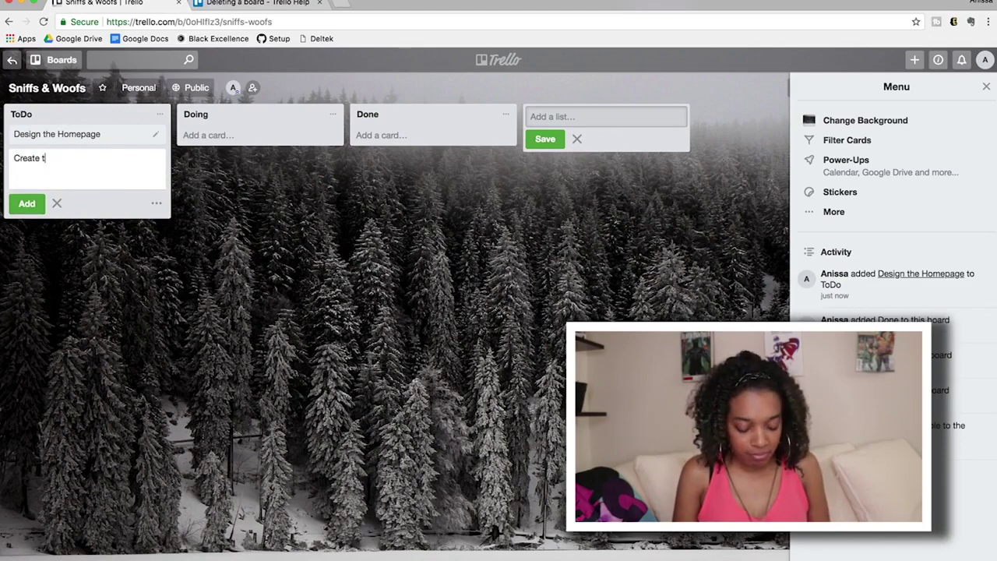
key(Return)
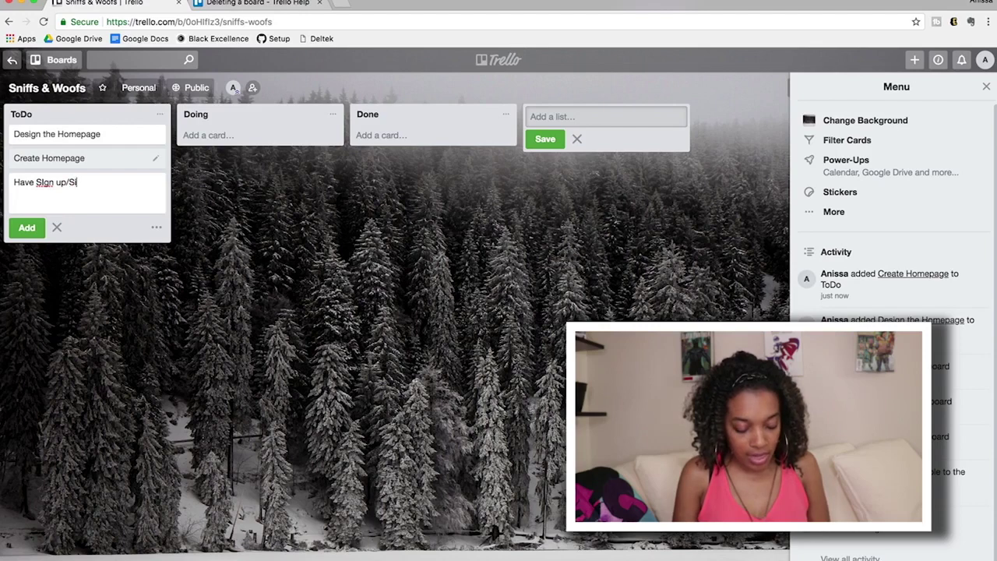
text(Have SIgn up/Sign in page)
key(Return)
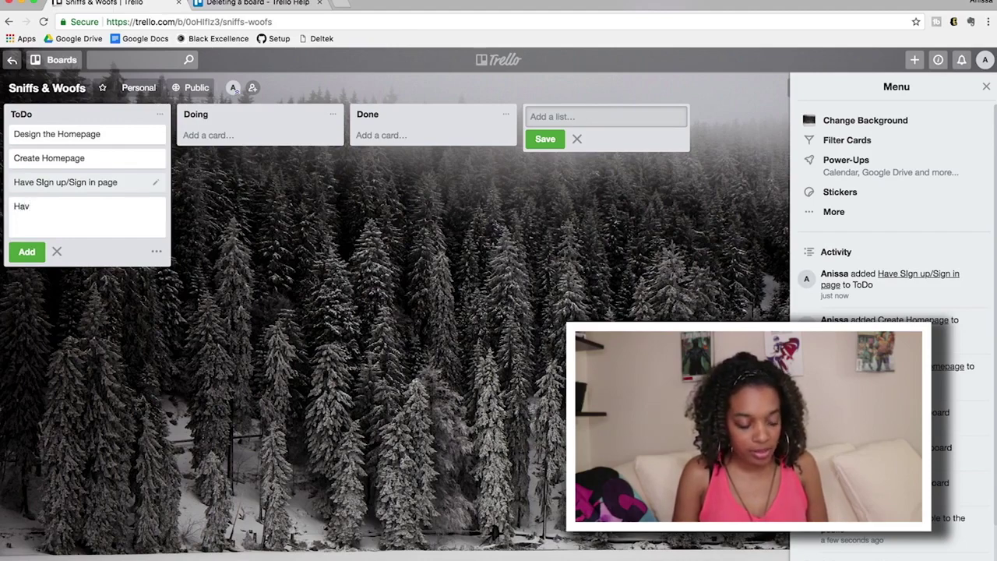
text(Creat3e a)
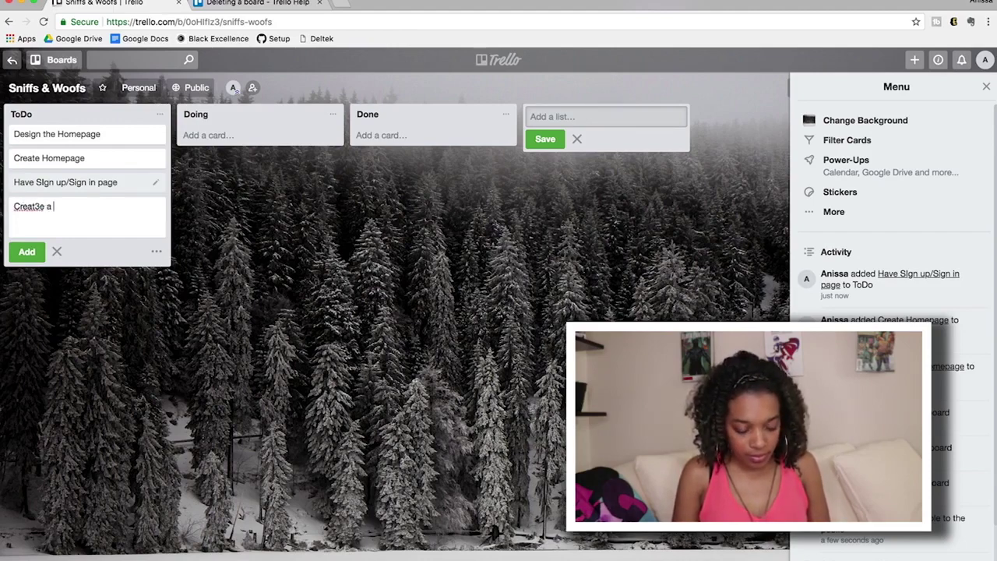
key(BackSpace)
key(BackSpace)
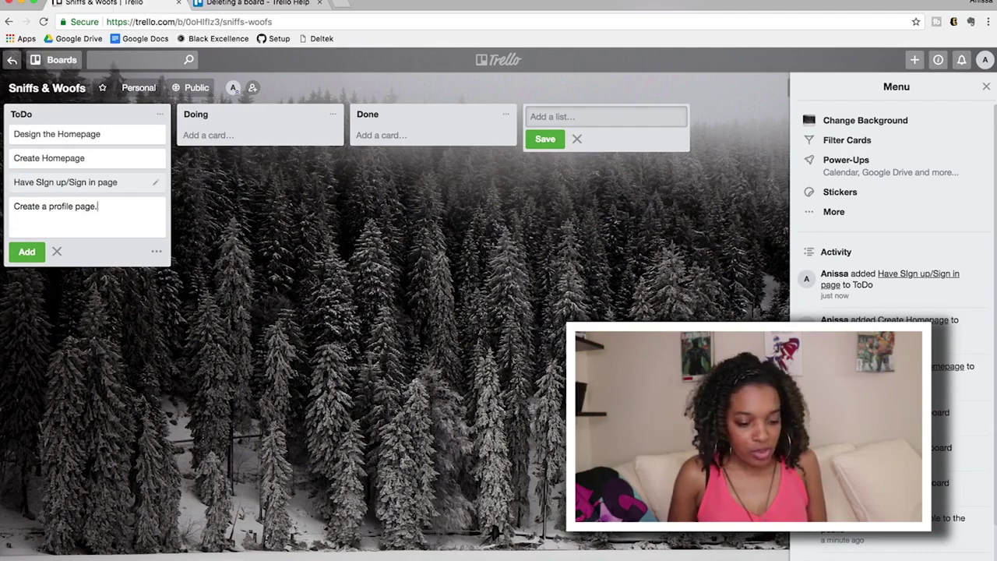
click(260, 200)
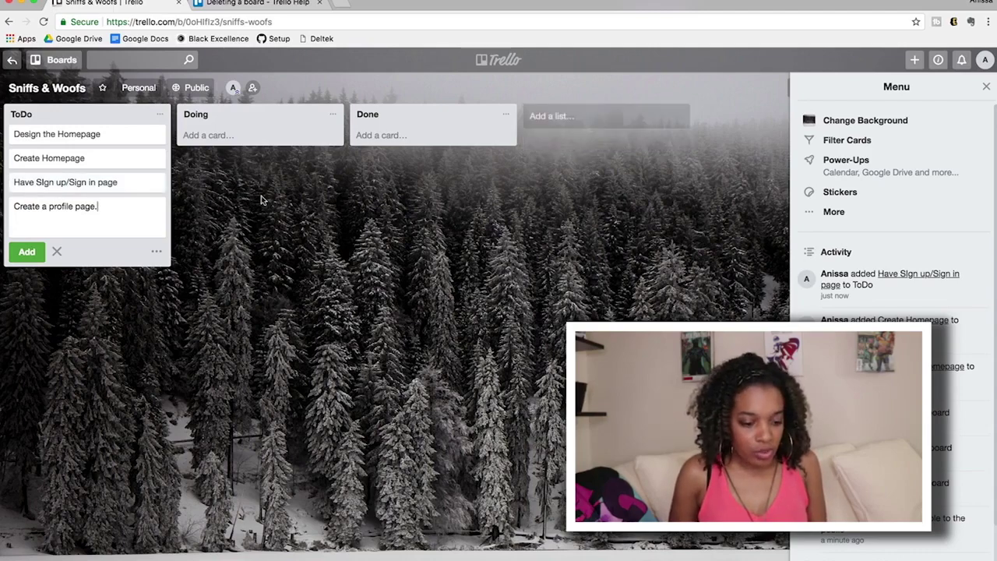
Step: Move Design the Homepage into Doing, and Create Homepage through Doing into Done
click(253, 88)
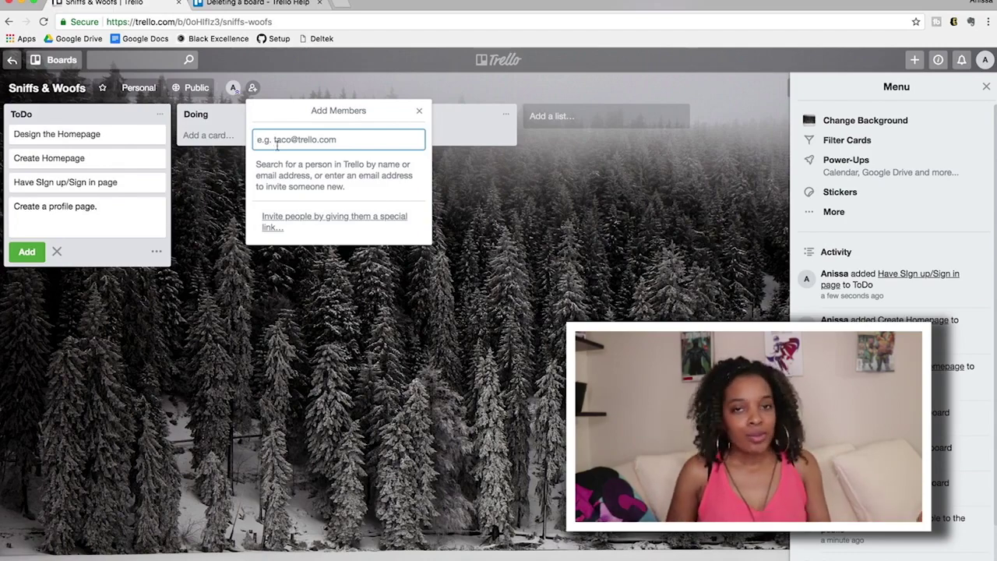
click(268, 296)
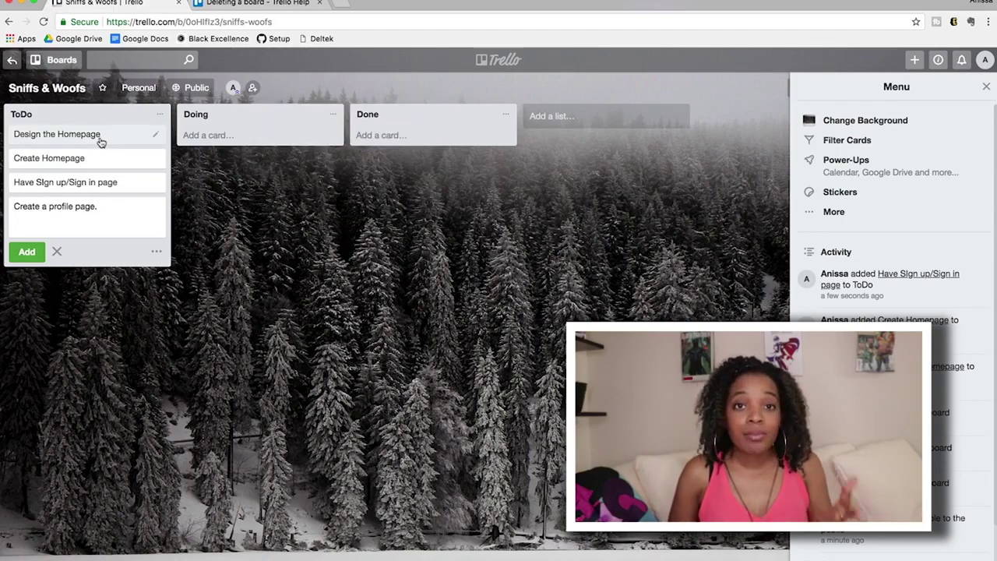
drag(100, 141, 266, 138)
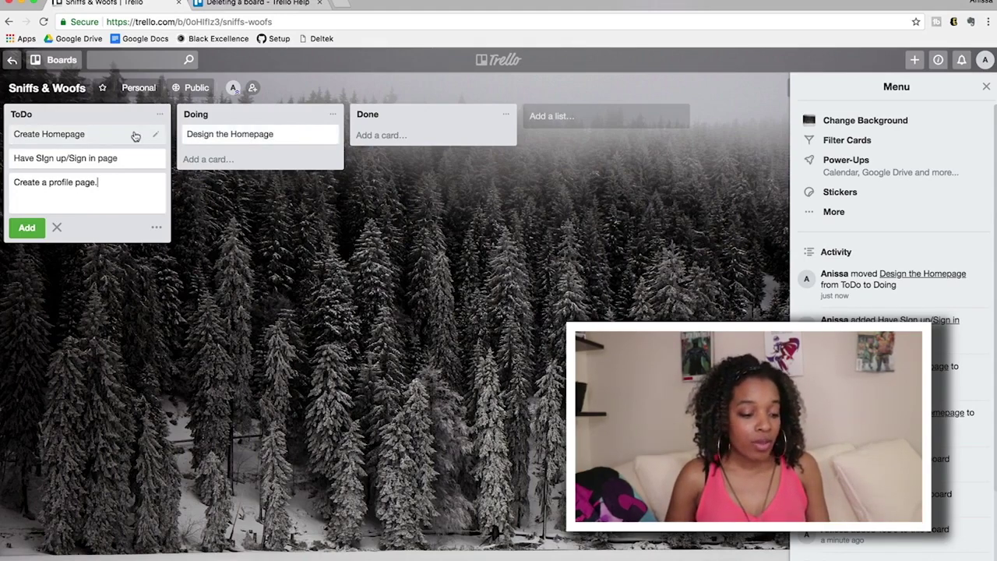
drag(159, 145, 281, 169)
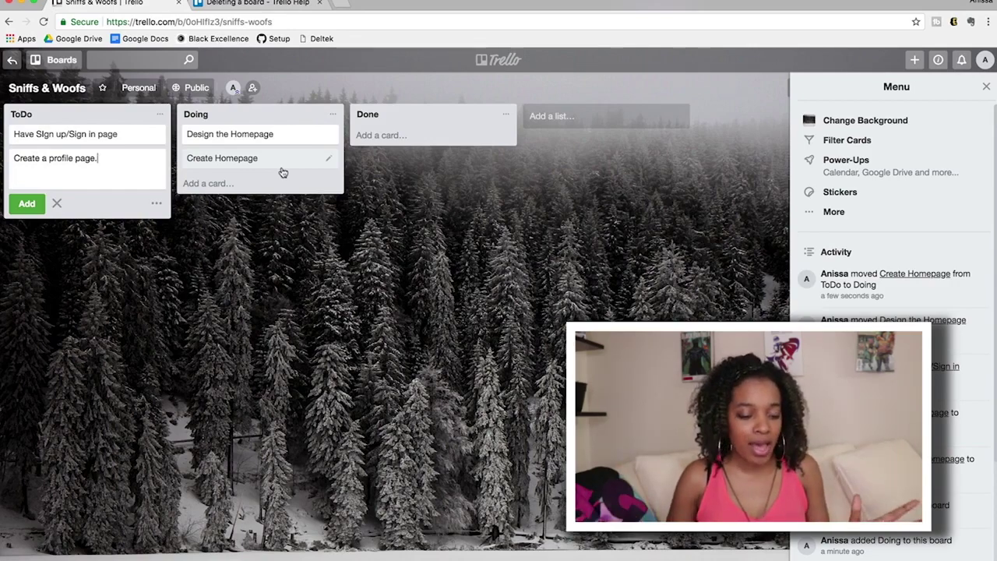
drag(274, 158, 441, 140)
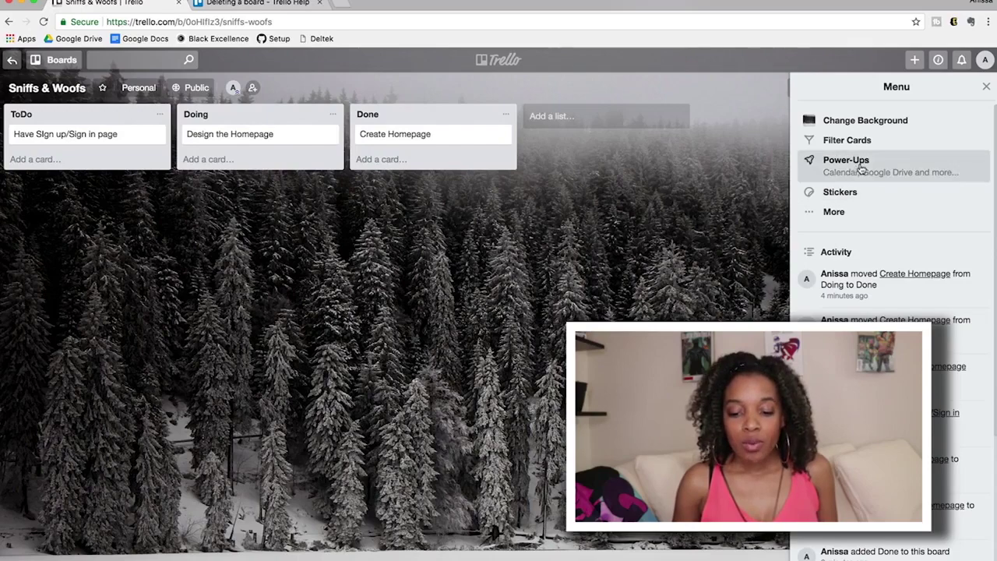
Step: Open the board's Power-Ups and filter to Developer Tools to find the GitHub Power-Up
click(859, 167)
scroll(138, 371, down, 2)
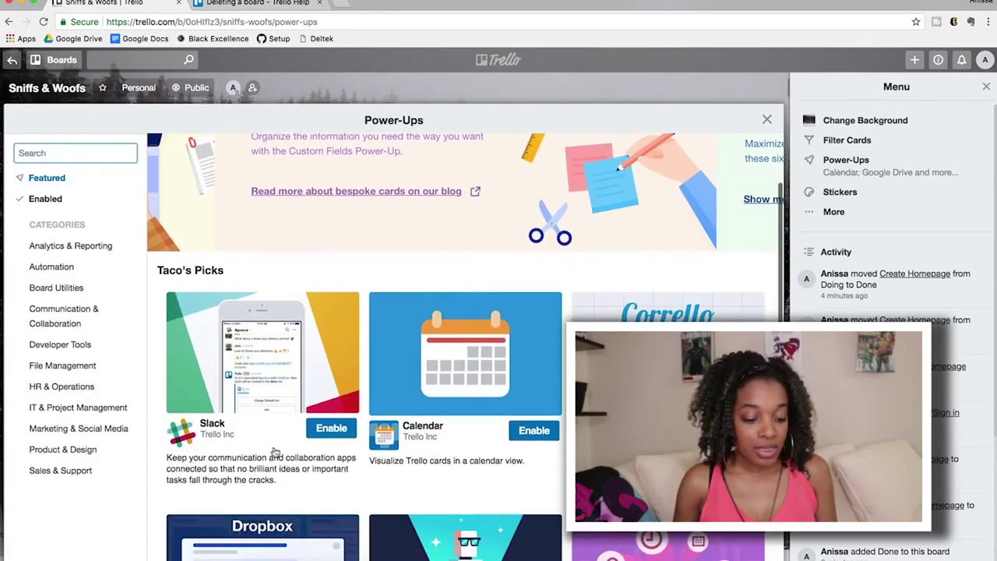
click(92, 344)
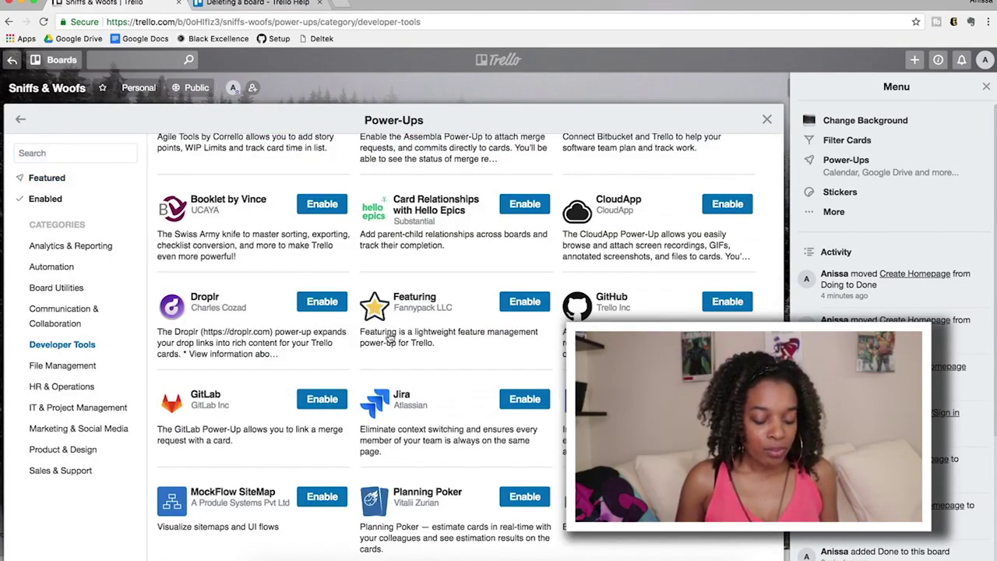
scroll(304, 454, down, 3)
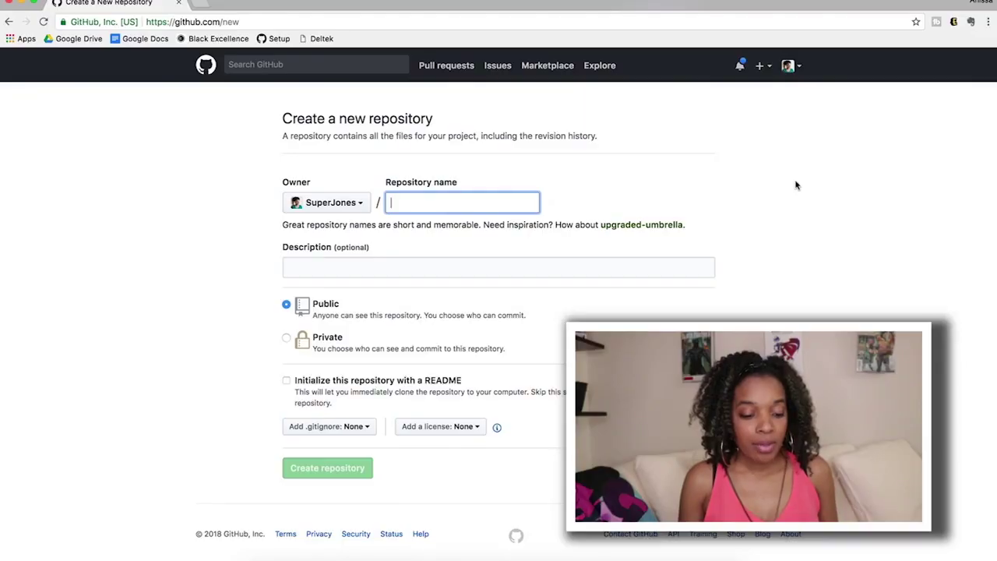
Step: Name the new repository Sniffs-and-Woofs
text(Sin)
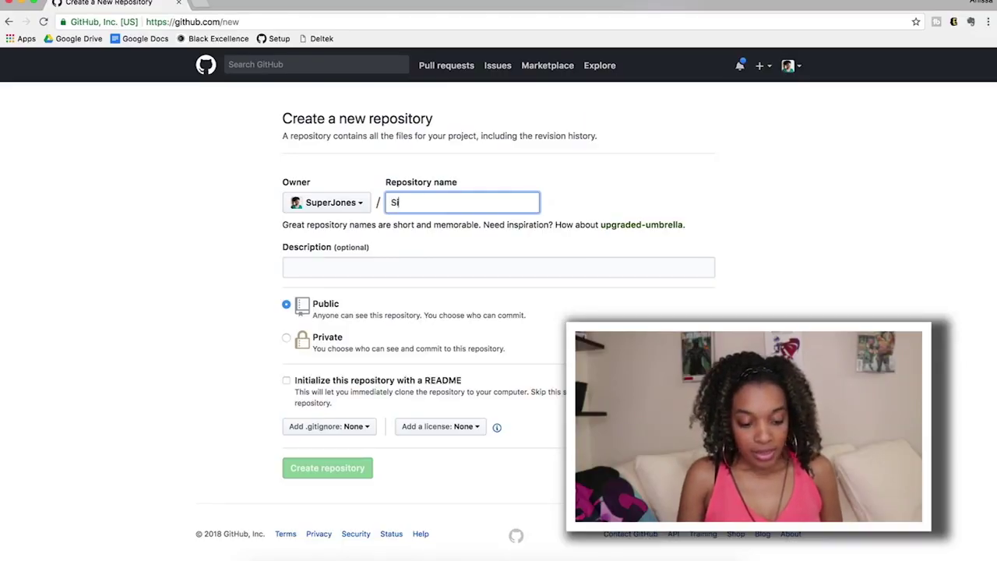
text(f)
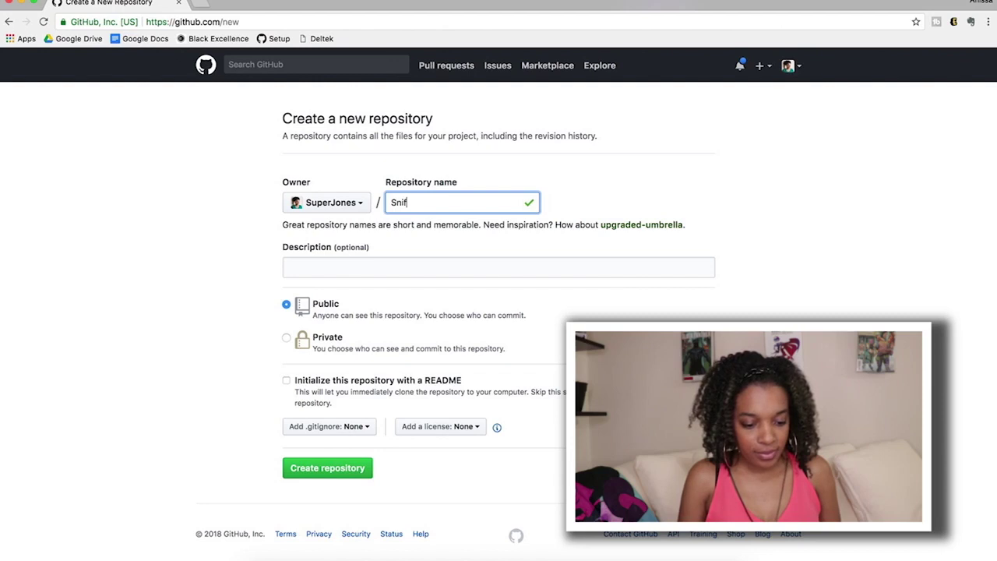
text(fs&)
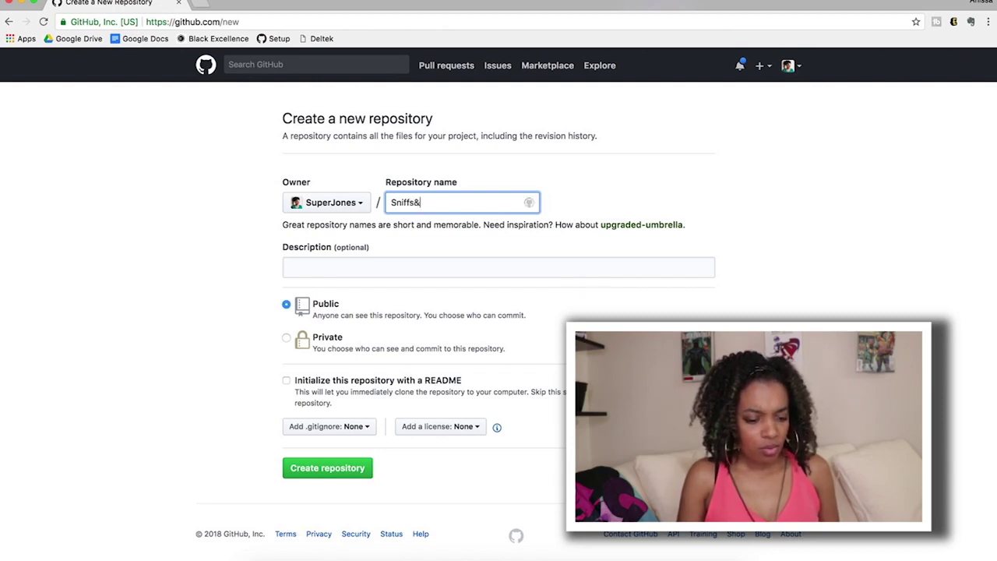
key(BackSpace)
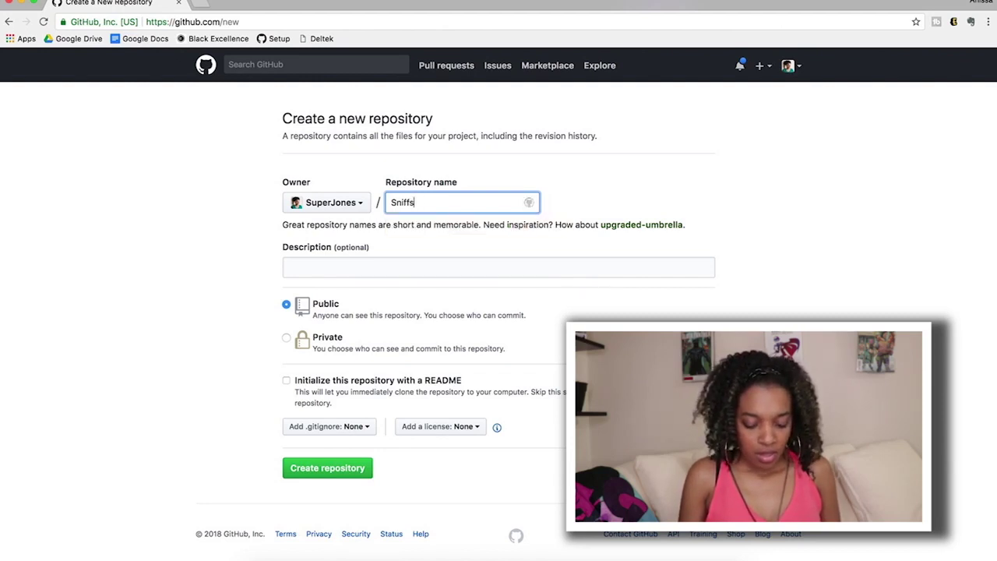
text(-and-Woofs)
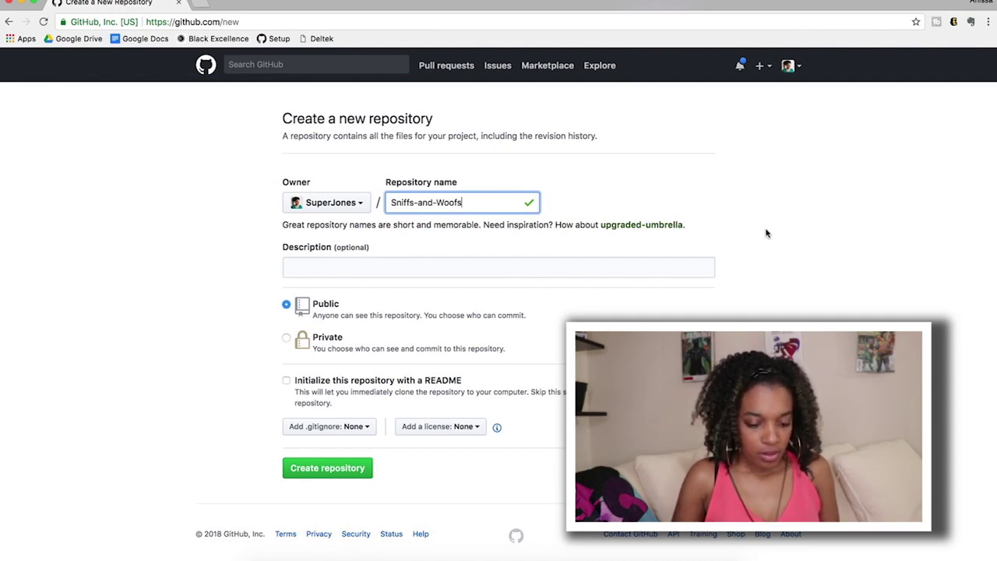
Step: Describe it as an app letting pets meet other pets in the neighborhood, add a README, and create it
click(600, 267)
text(A )
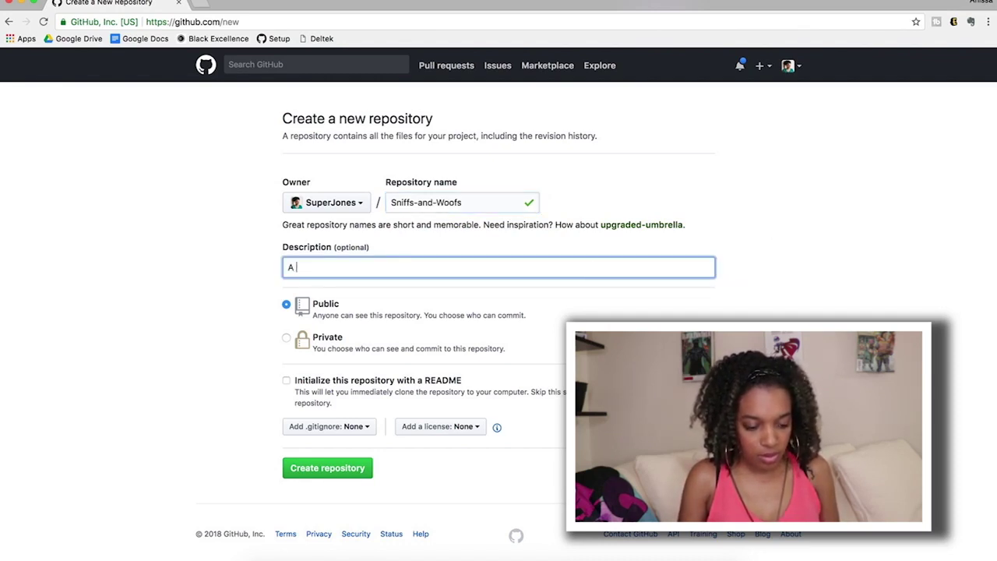
text( apps)
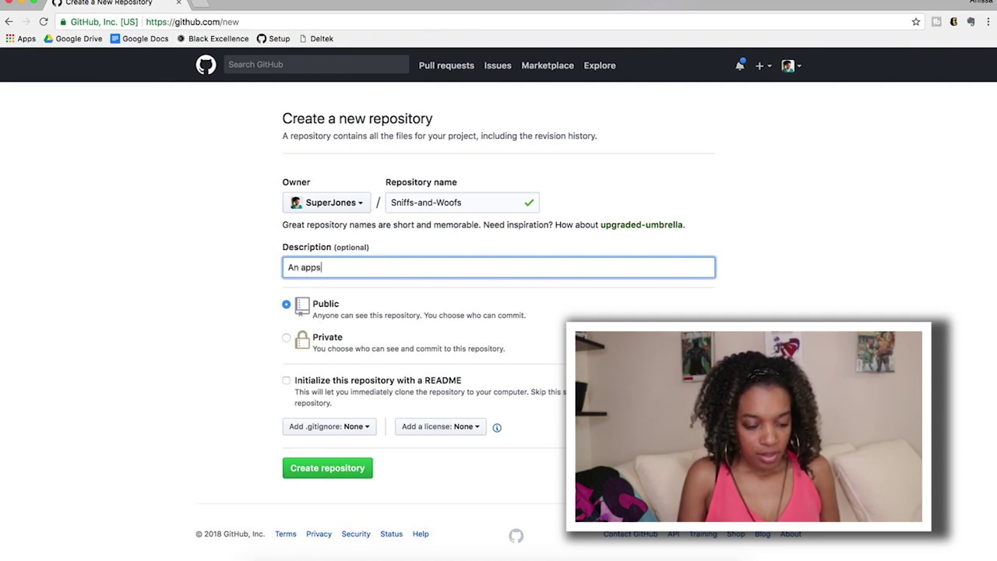
text(that lets you)
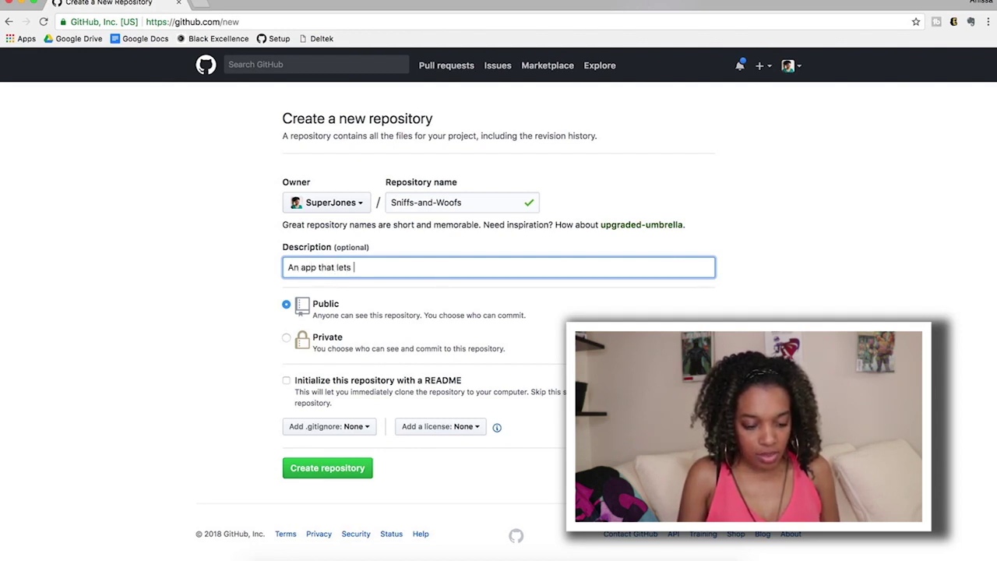
text(r pets meet other met)
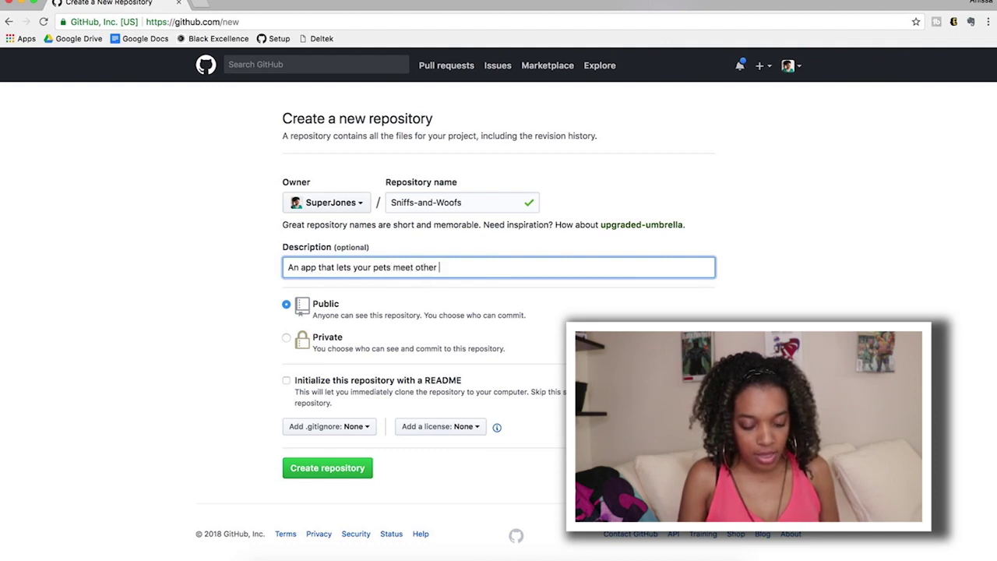
key(BackSpace)
key(BackSpace)
key(BackSpace)
text(pet)
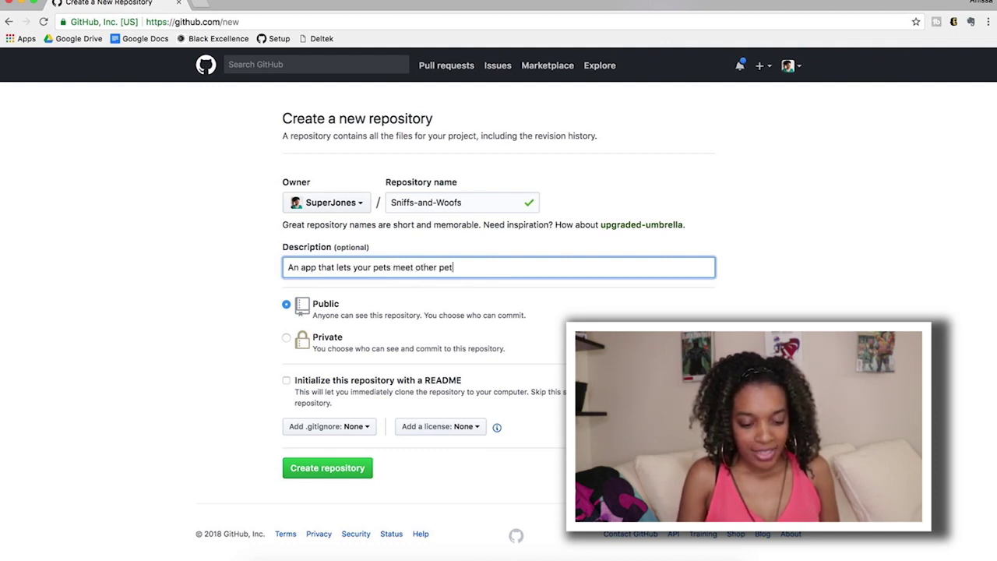
text(s in the neight)
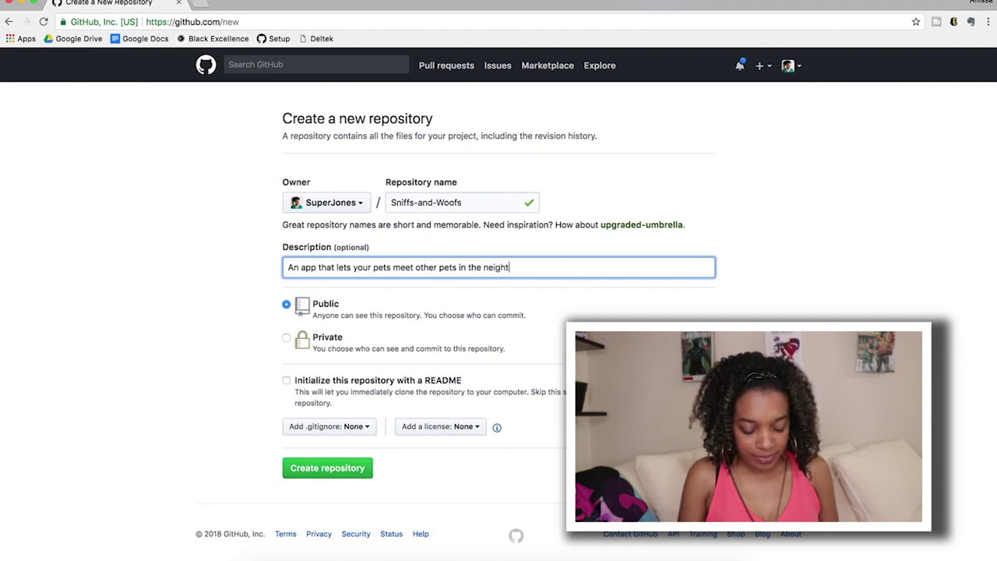
key(BackSpace)
text(boo)
text(h)
key(BackSpace)
key(BackSpace)
text(orhood.)
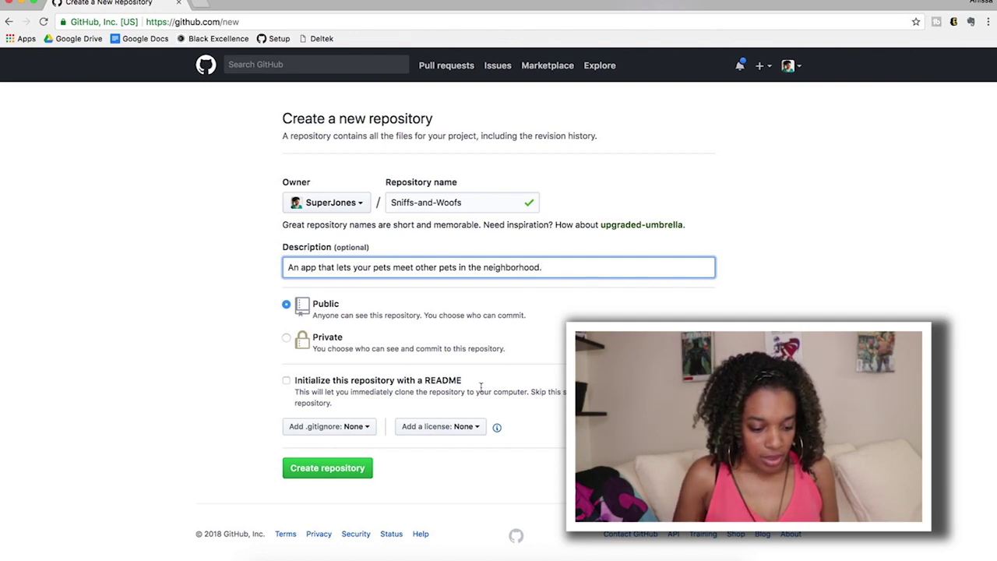
click(286, 381)
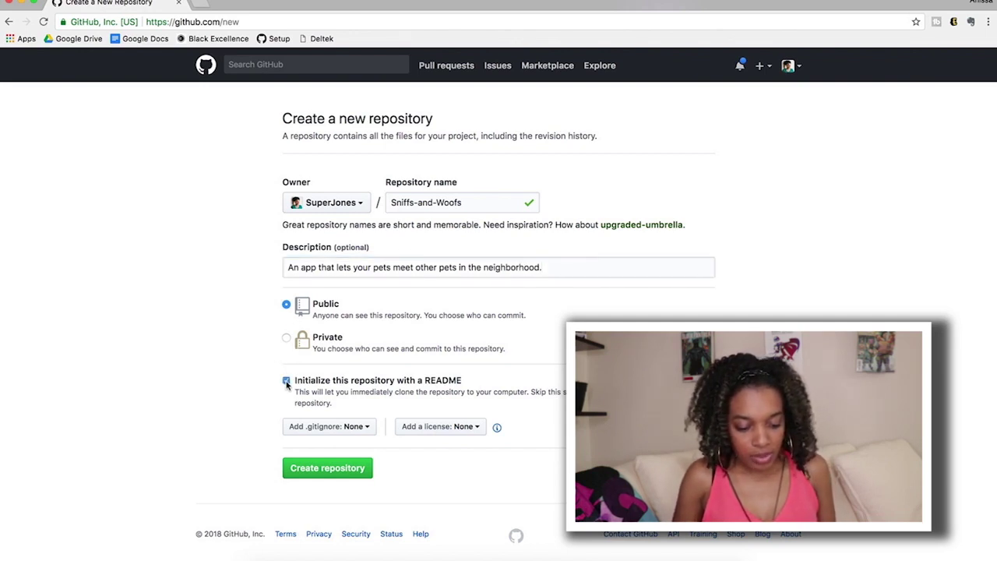
click(319, 468)
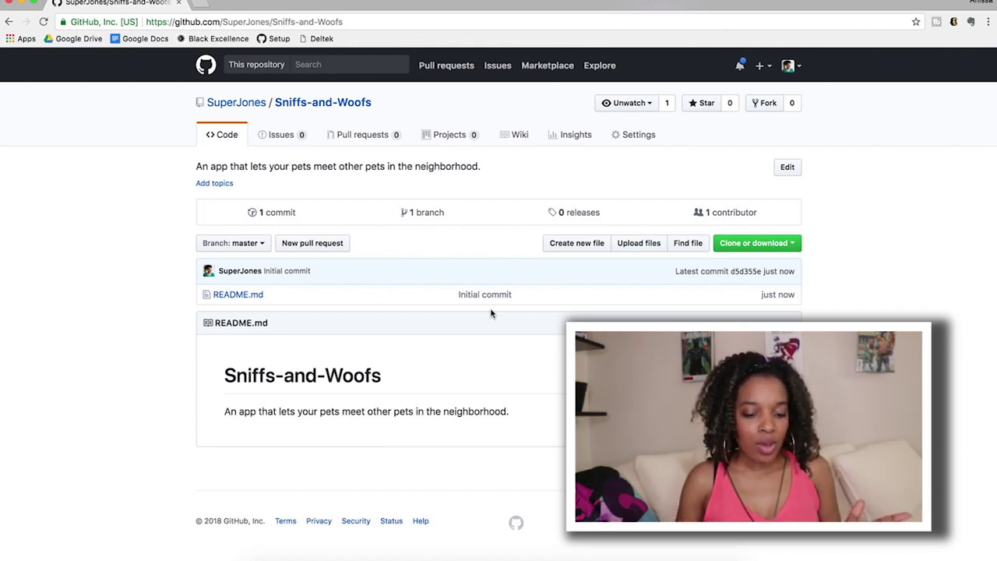
Step: Switch to the Sniffs-and-Woofs Projects tab and scroll to the create-project option
click(449, 135)
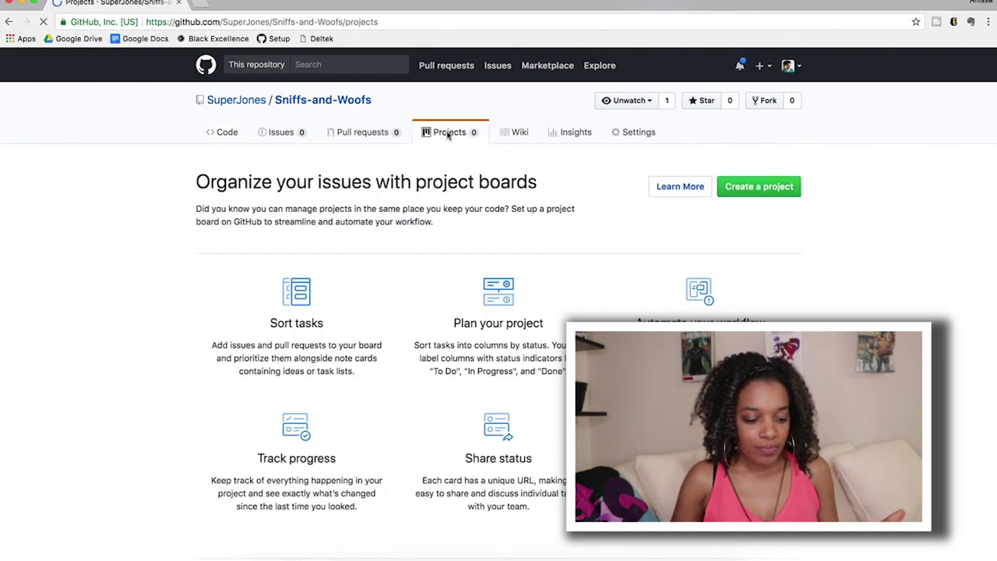
scroll(403, 225, down, 2)
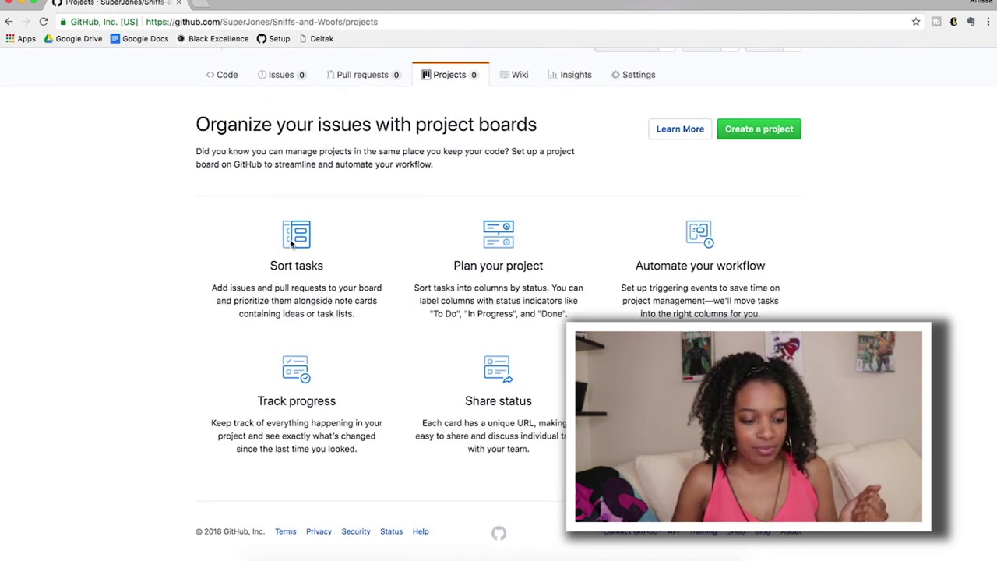
Step: Create a new project board named 'Sniffs & Woofs'
click(762, 137)
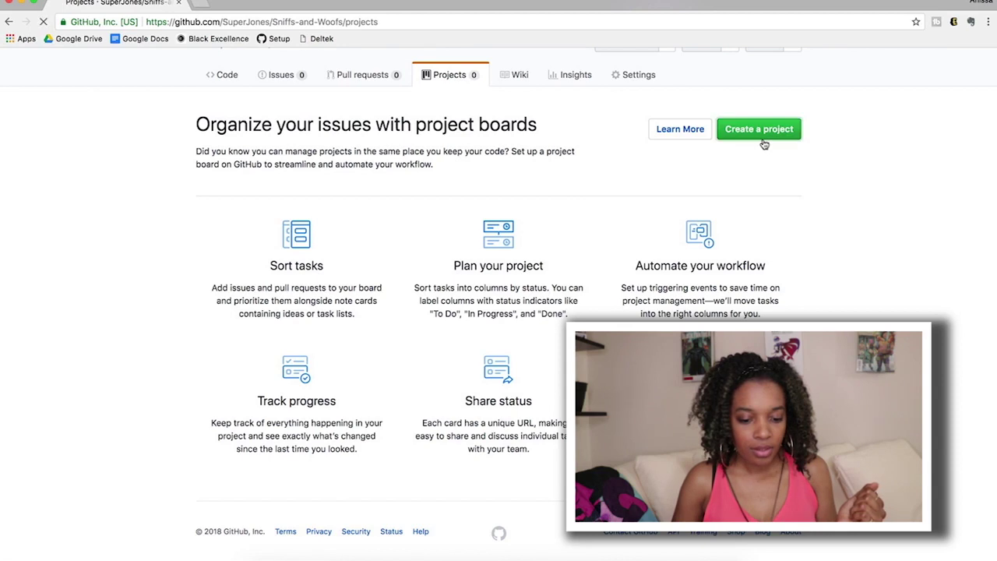
text(Sniffs & Woofs)
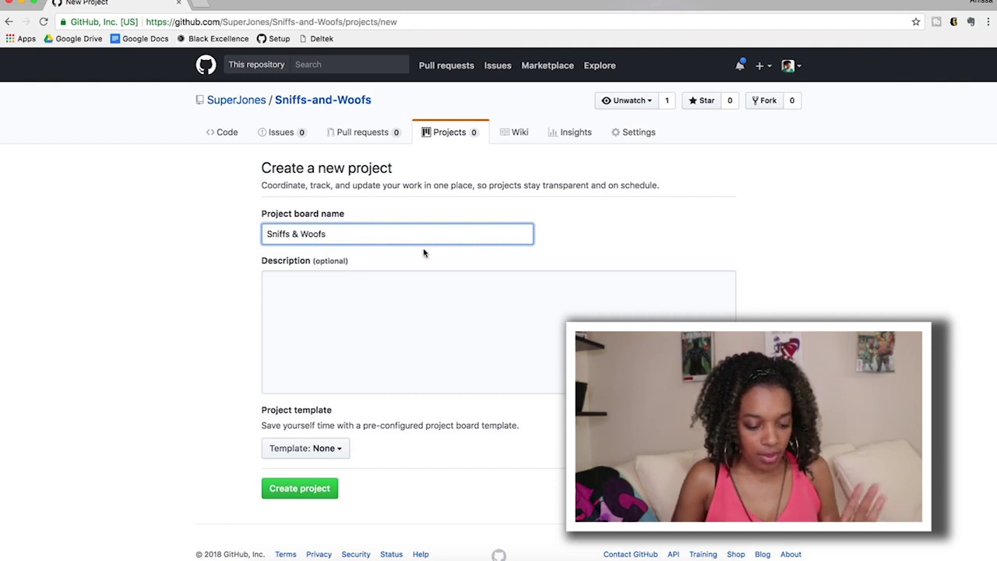
click(312, 500)
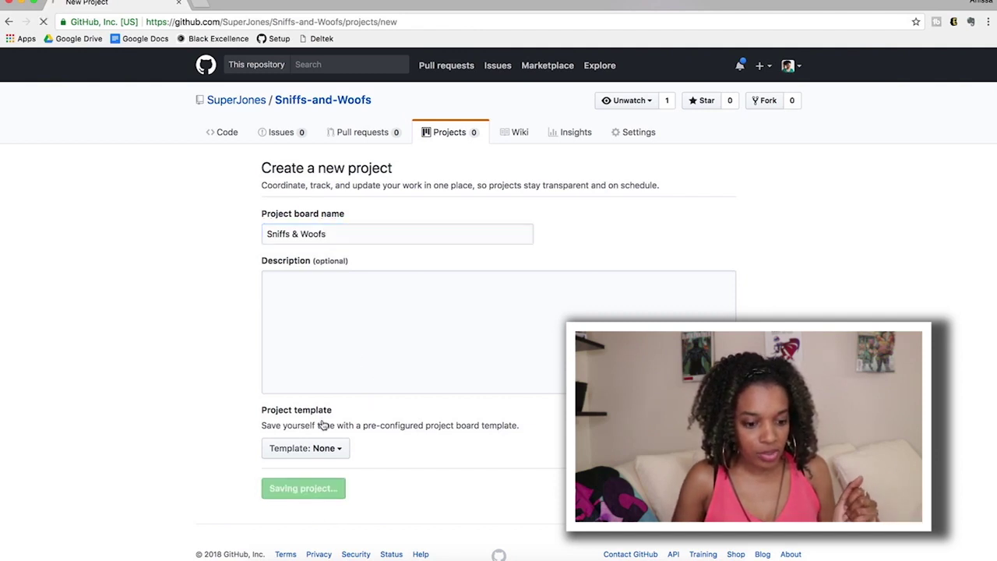
Step: Add the three columns ToDo, Doing and Done to the project board
click(493, 263)
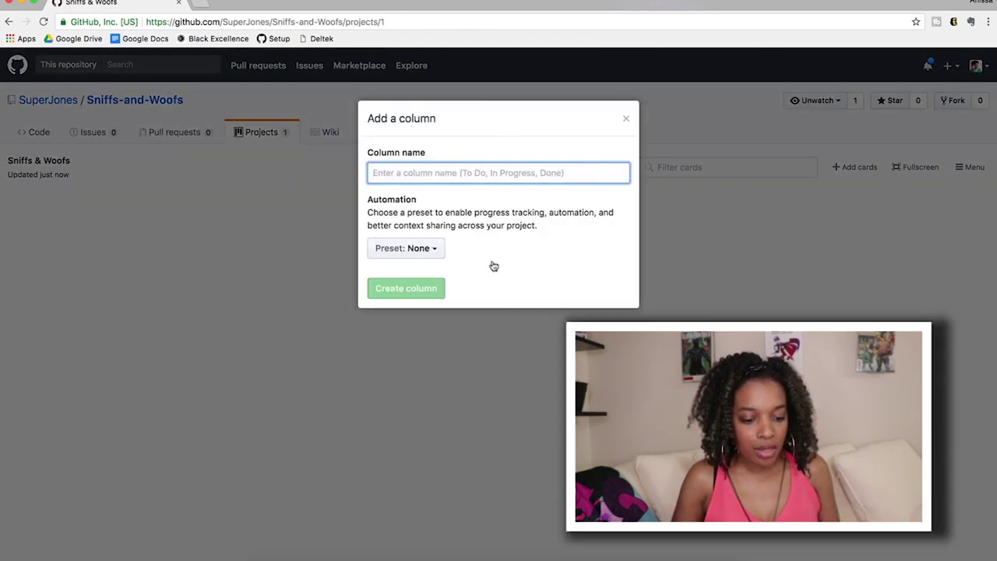
text(D)
key(BackSpace)
text(Todo)
key(Return)
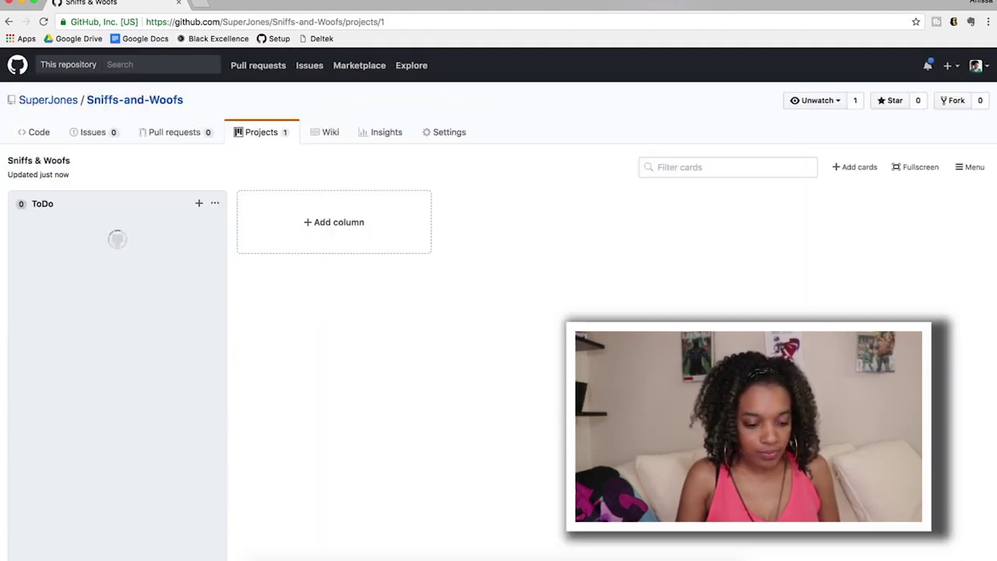
click(356, 225)
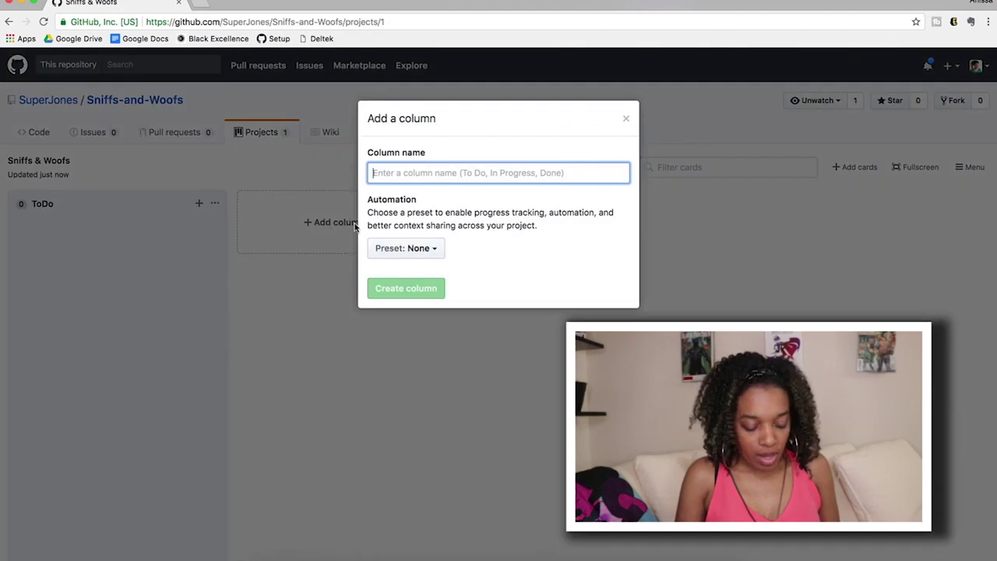
text(Doing)
key(Return)
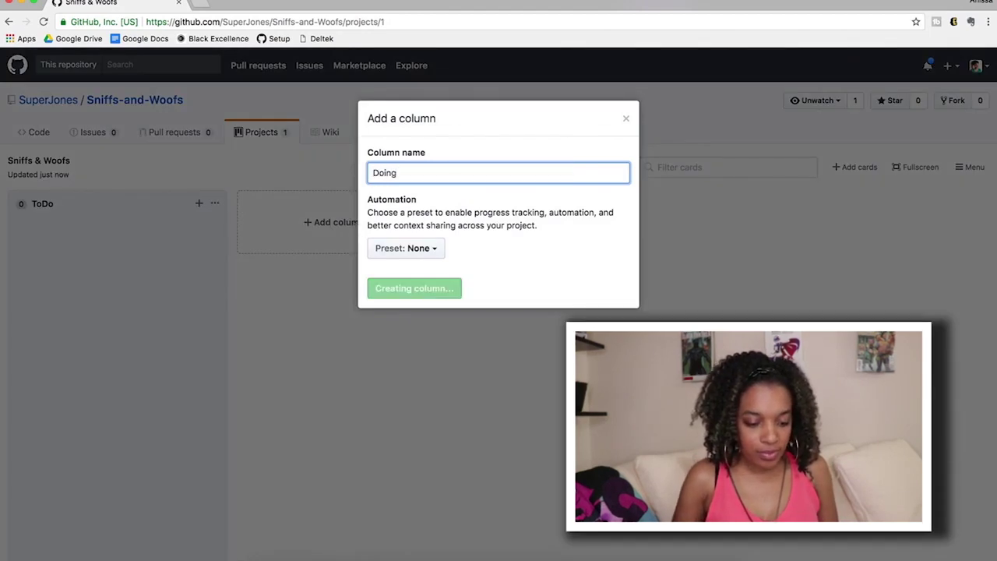
click(535, 225)
text(Done)
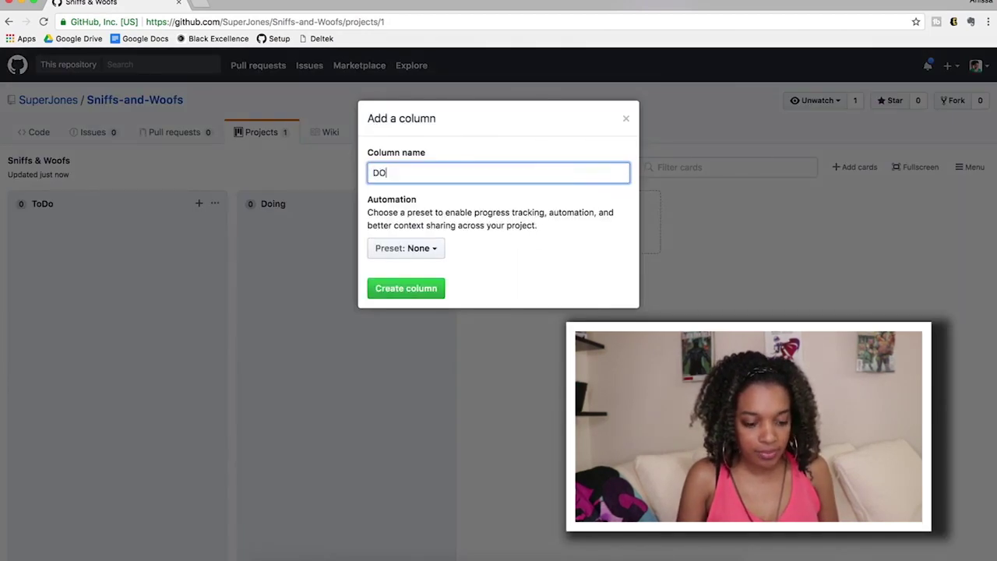
key(BackSpace)
key(BackSpace)
key(BackSpace)
text(ons)
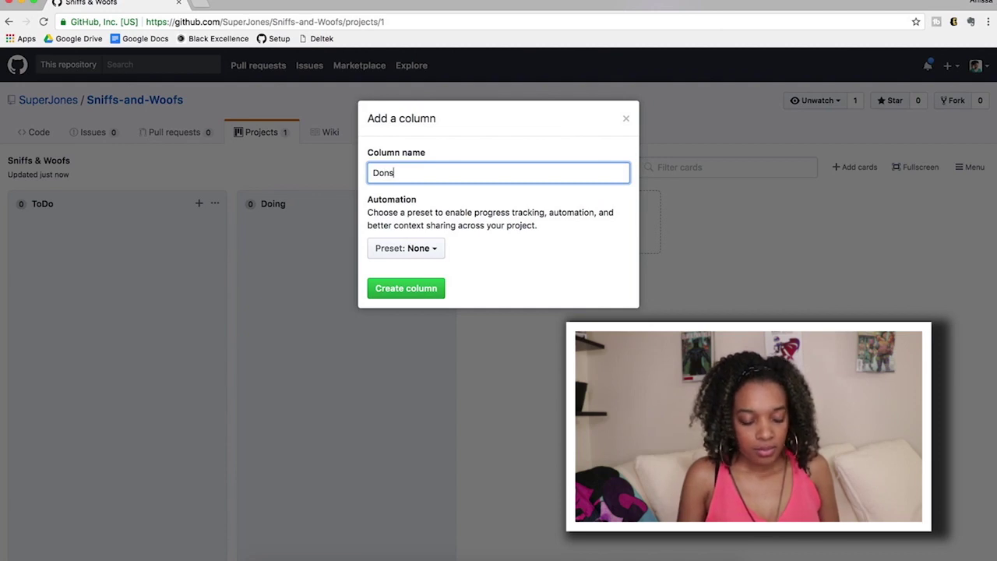
key(Return)
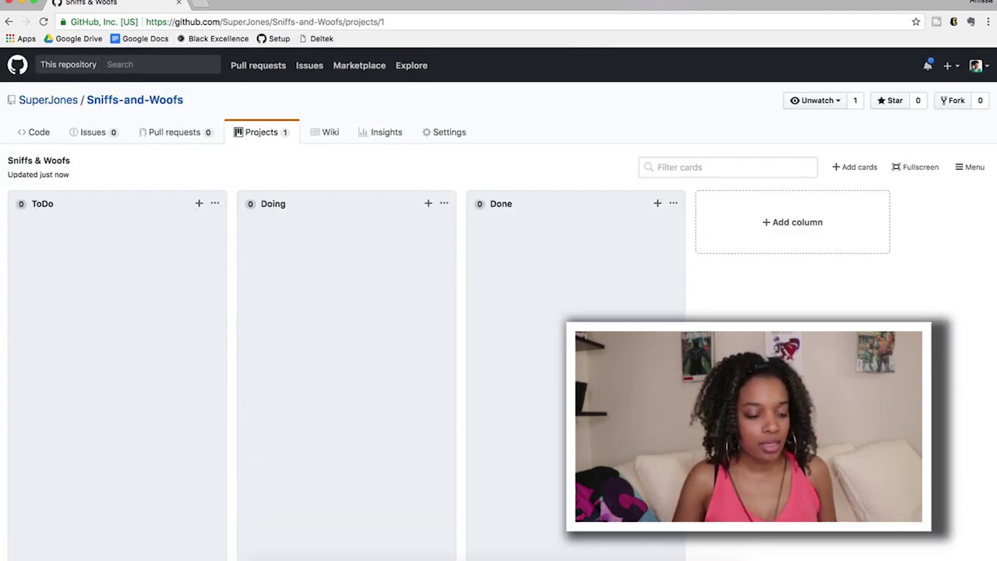
Step: Add note cards Create Designs, Create the HomePage and Create Sign in page to ToDo, starting a fourth
click(199, 203)
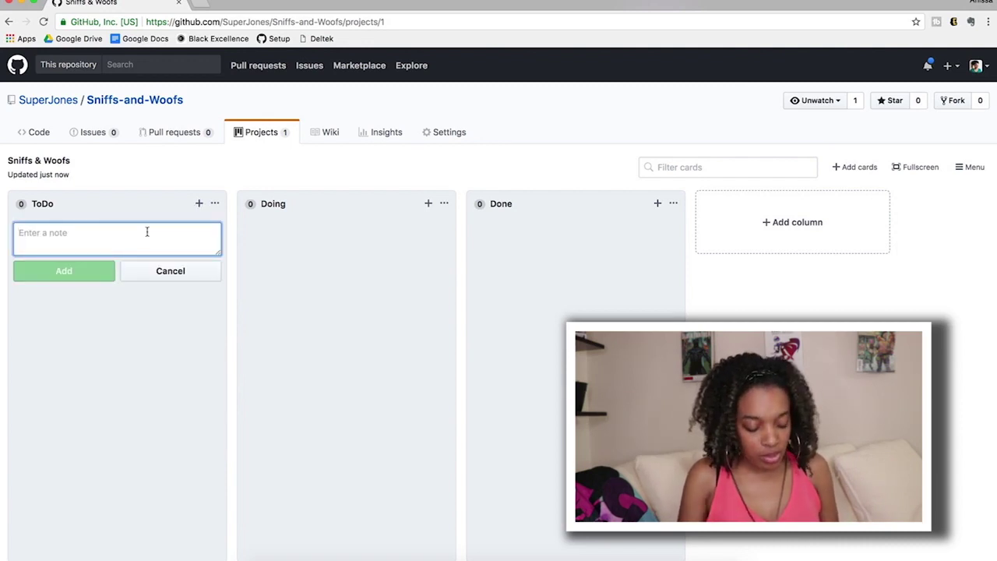
text(Create D)
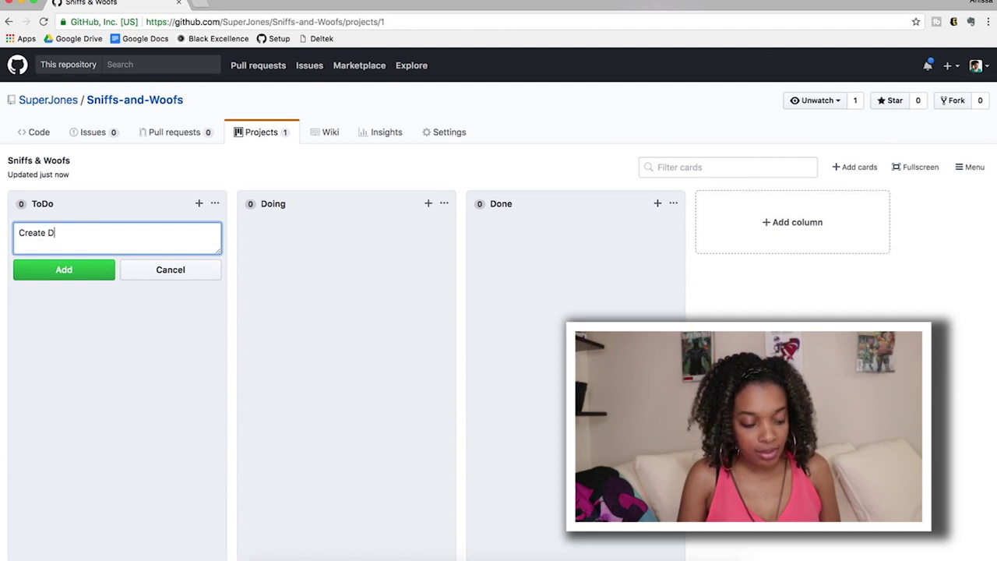
text(es)
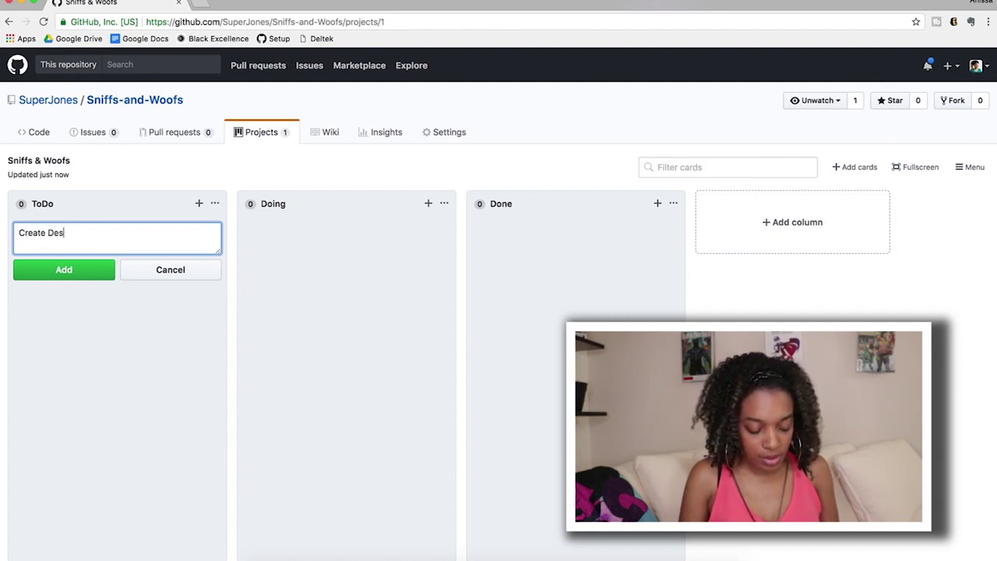
text(igns)
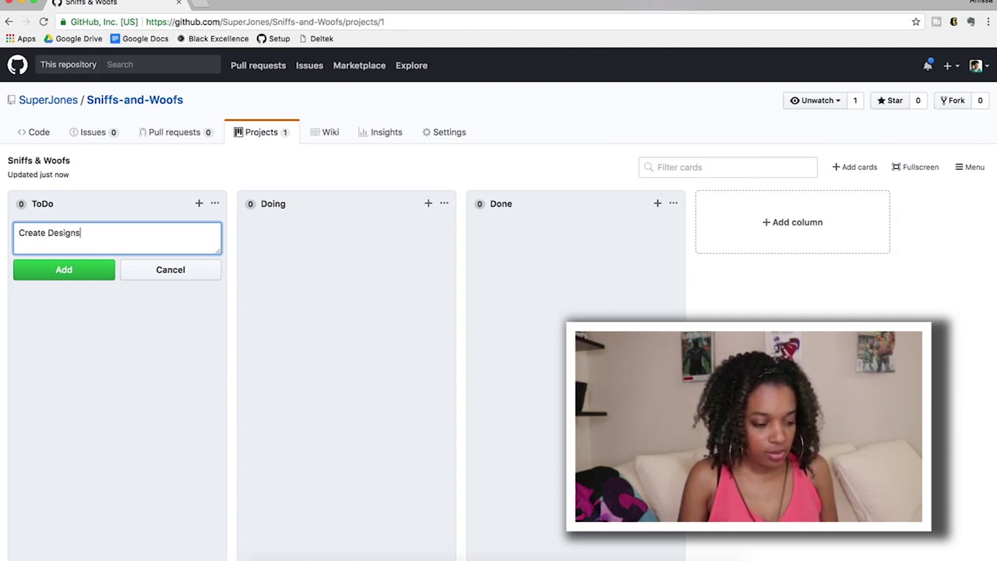
click(87, 271)
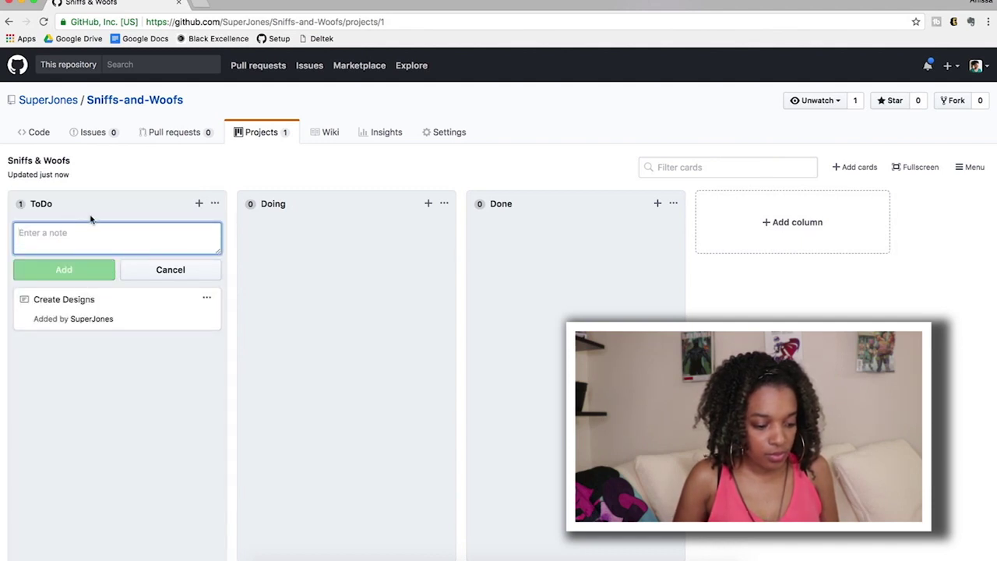
text(Cre)
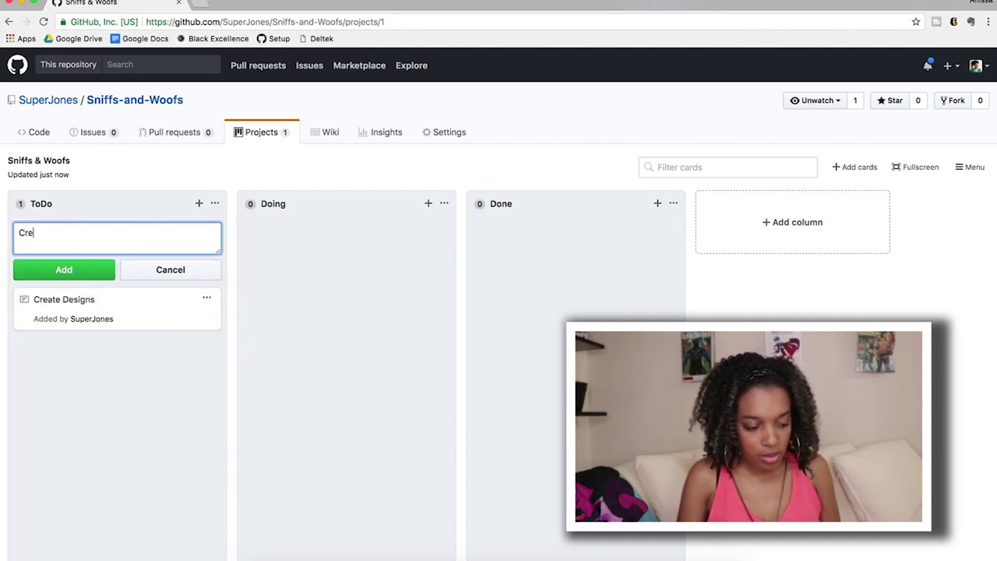
text(ate the Ho)
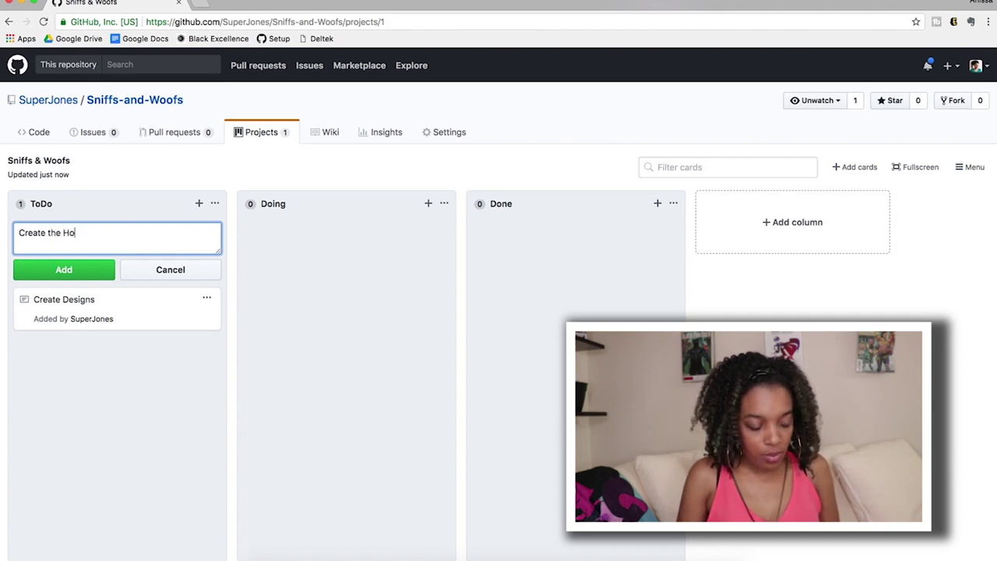
text(mePage f)
key(BackSpace)
click(78, 266)
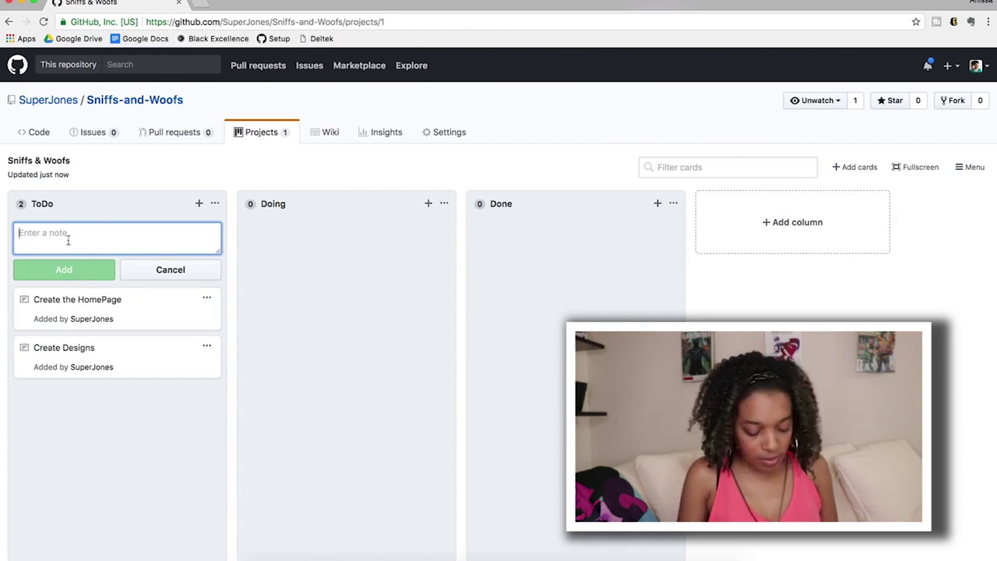
text(Cre)
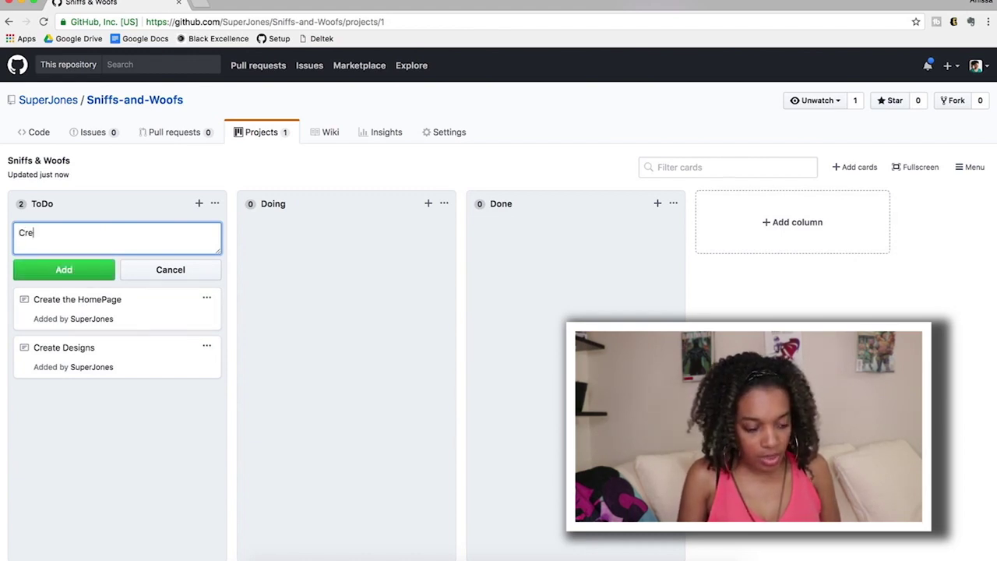
text(ate Sign in page)
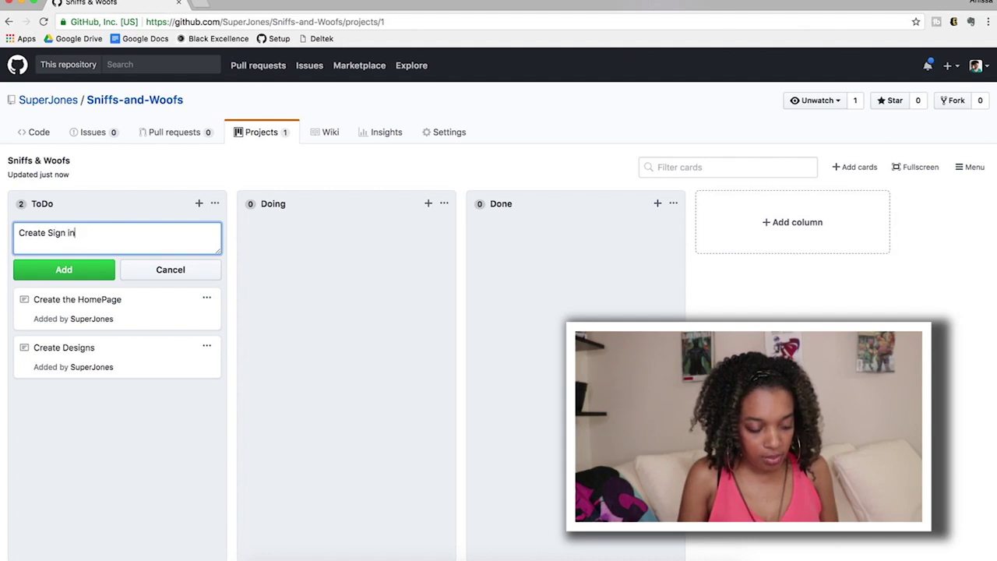
key(Return)
click(77, 269)
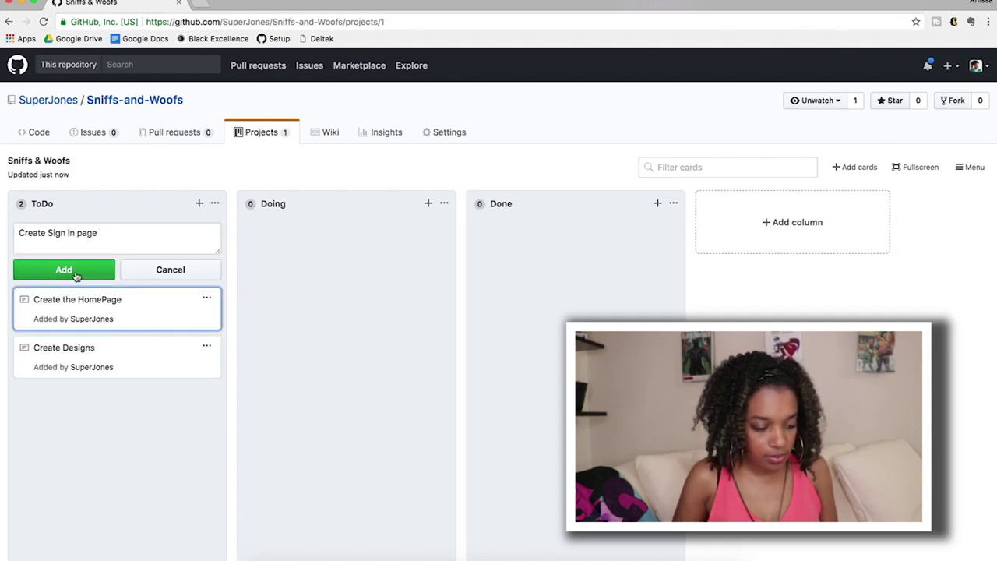
text(Create the Pr)
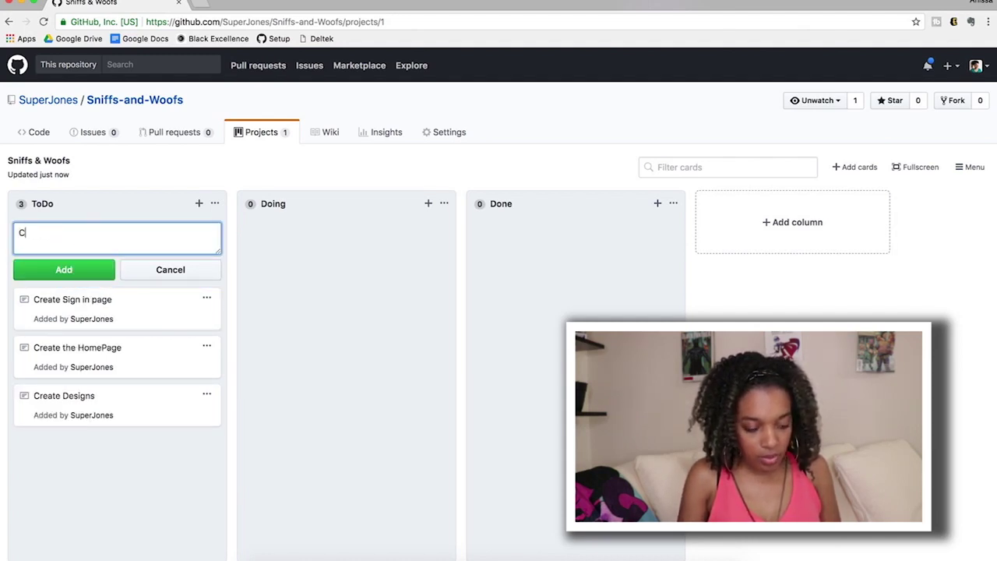